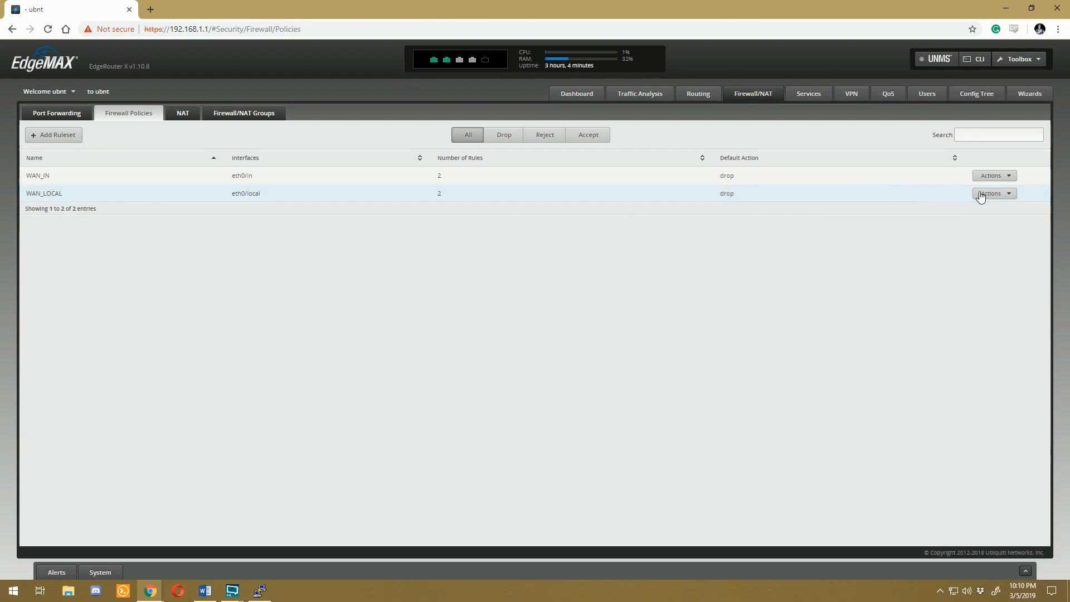
Step: Review the existing firewall rules of the WAN_IN and WAN_LOCAL rulesets
left_click(998, 188)
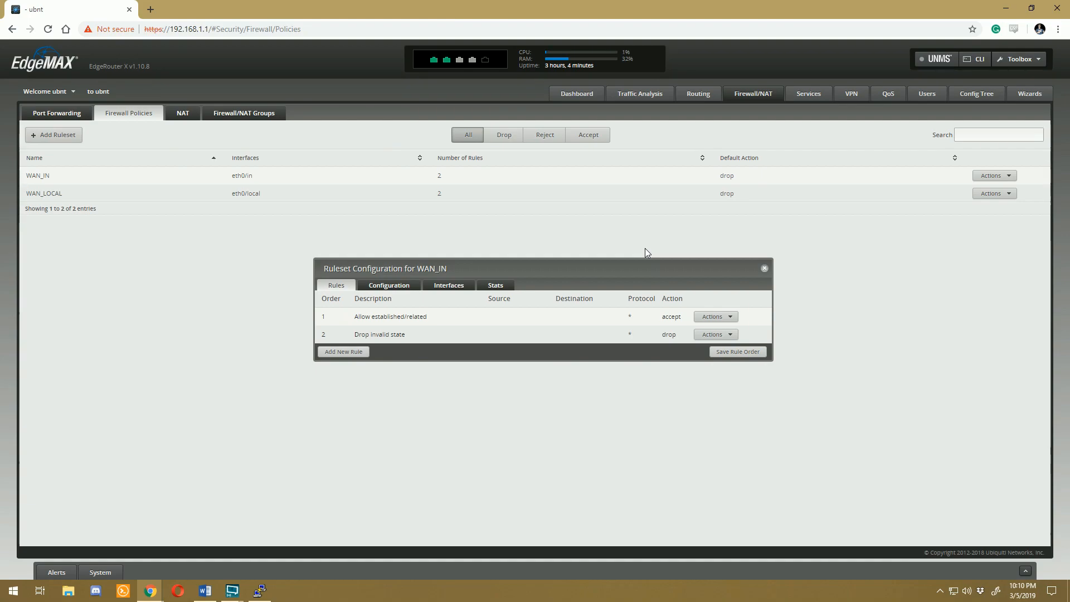
left_click(766, 271)
left_click(988, 193)
left_click(990, 206)
left_click(765, 268)
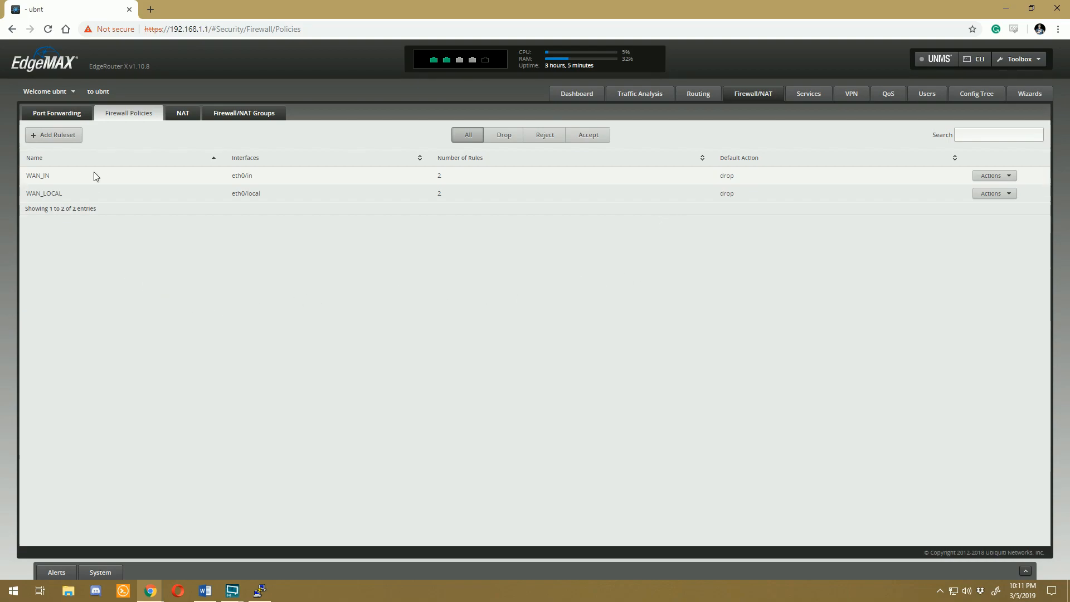
Step: Create a firewall ruleset named Guest with Drop as its default action
left_click(58, 136)
type("Guest")
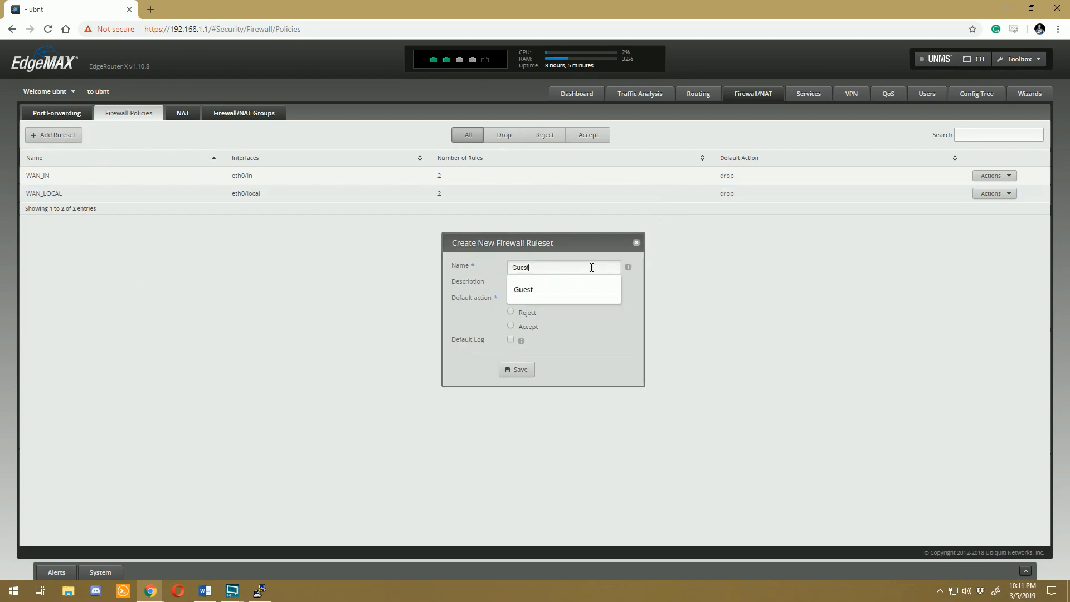
left_click(605, 332)
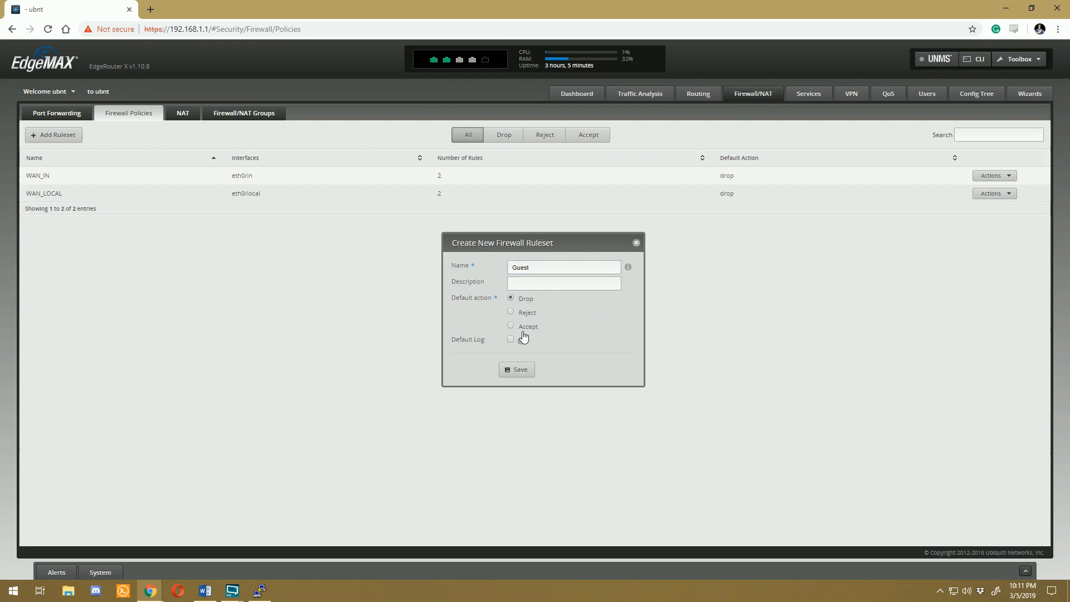
left_click(521, 371)
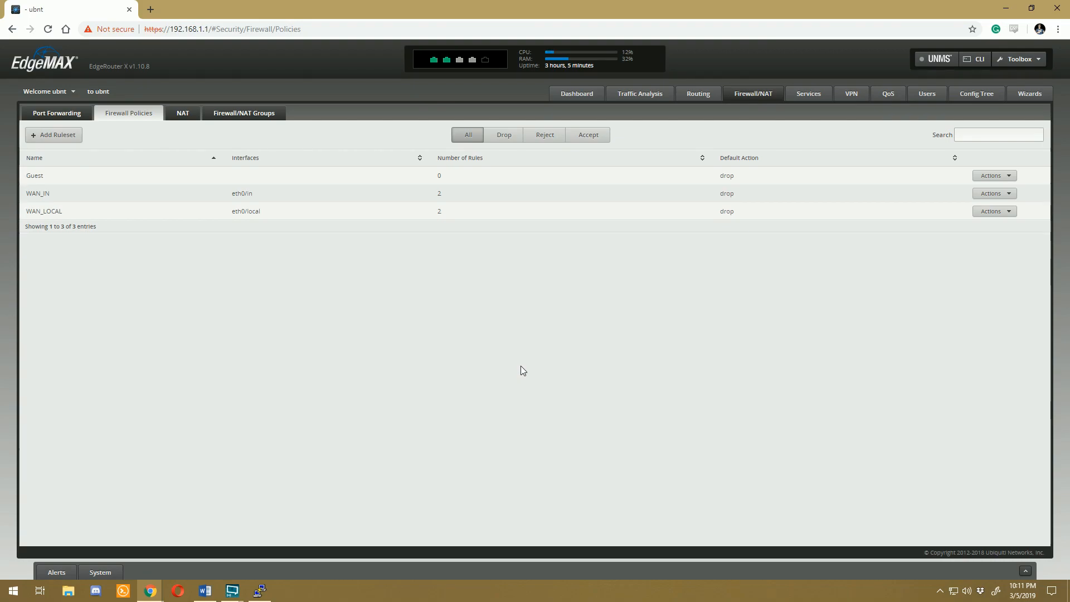
Step: Add a rule to the Guest ruleset that accepts all protocols for Established and Related states
left_click(1009, 177)
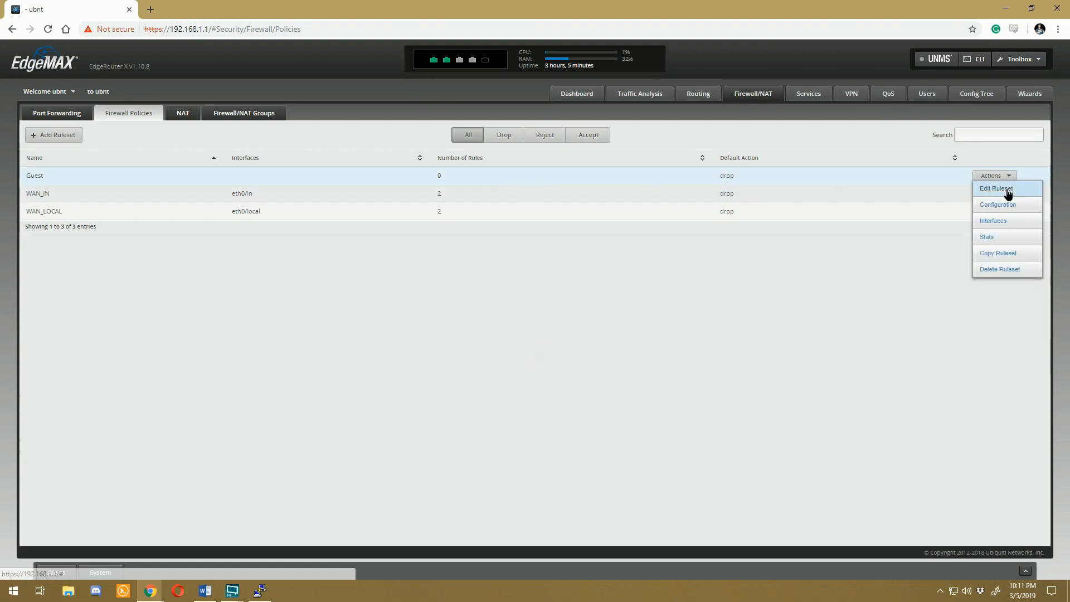
left_click(1003, 189)
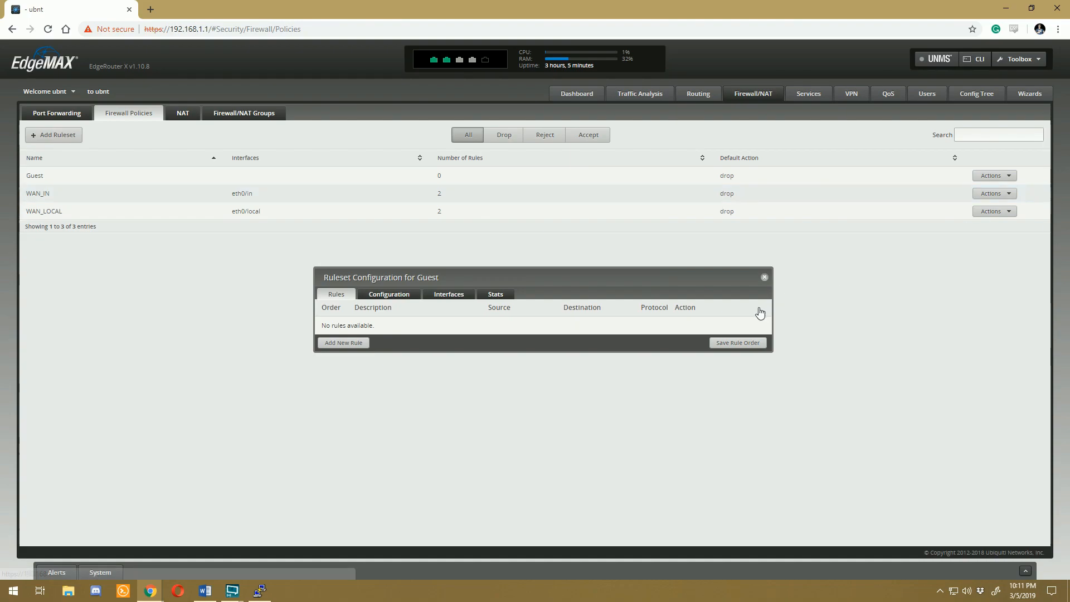
left_click(360, 346)
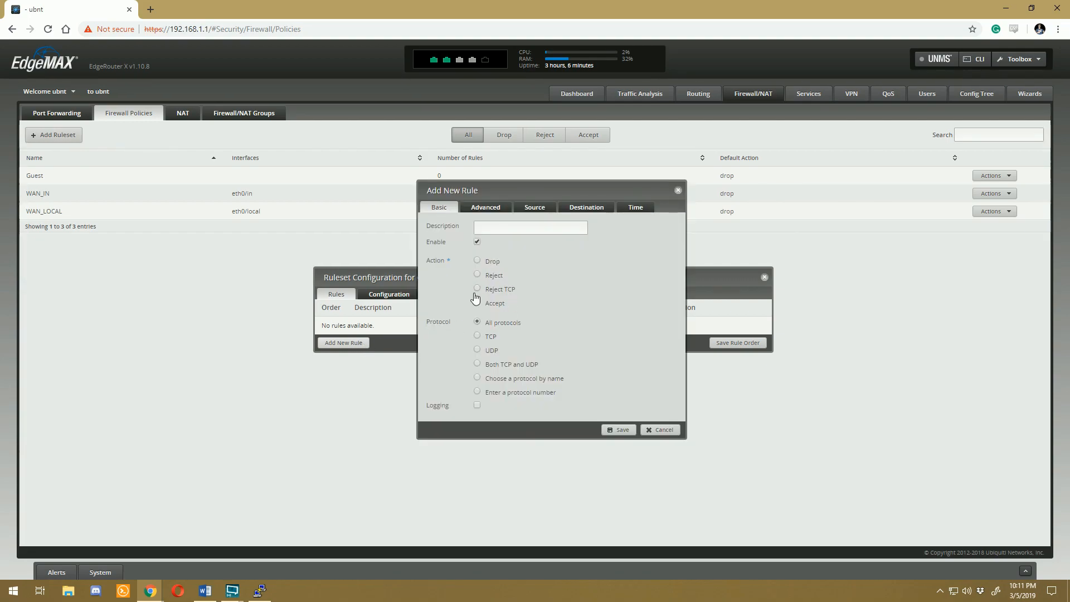
left_click(490, 207)
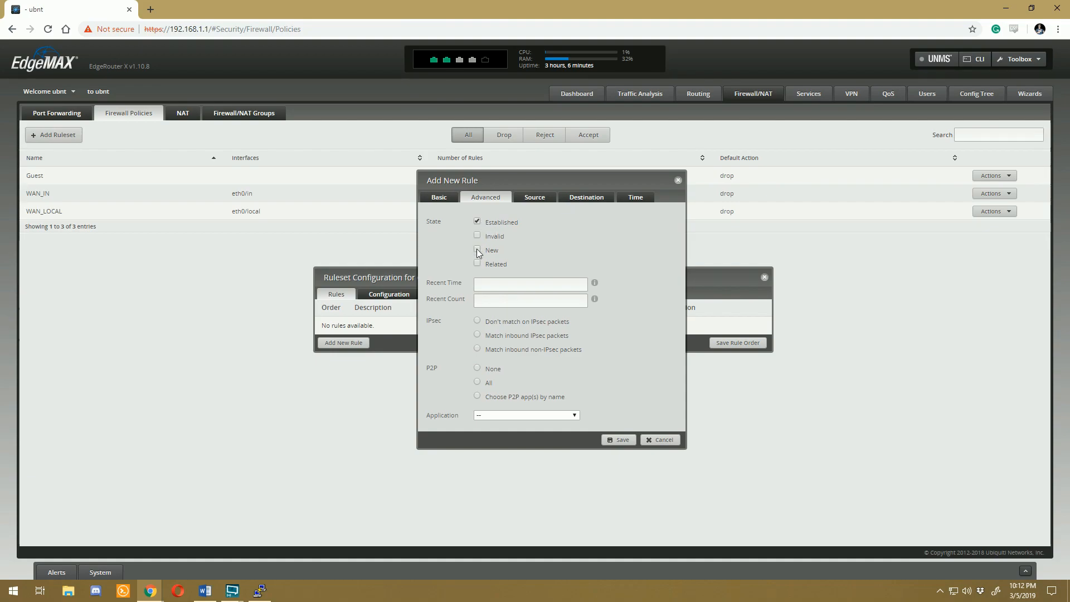
left_click(477, 263)
left_click(618, 439)
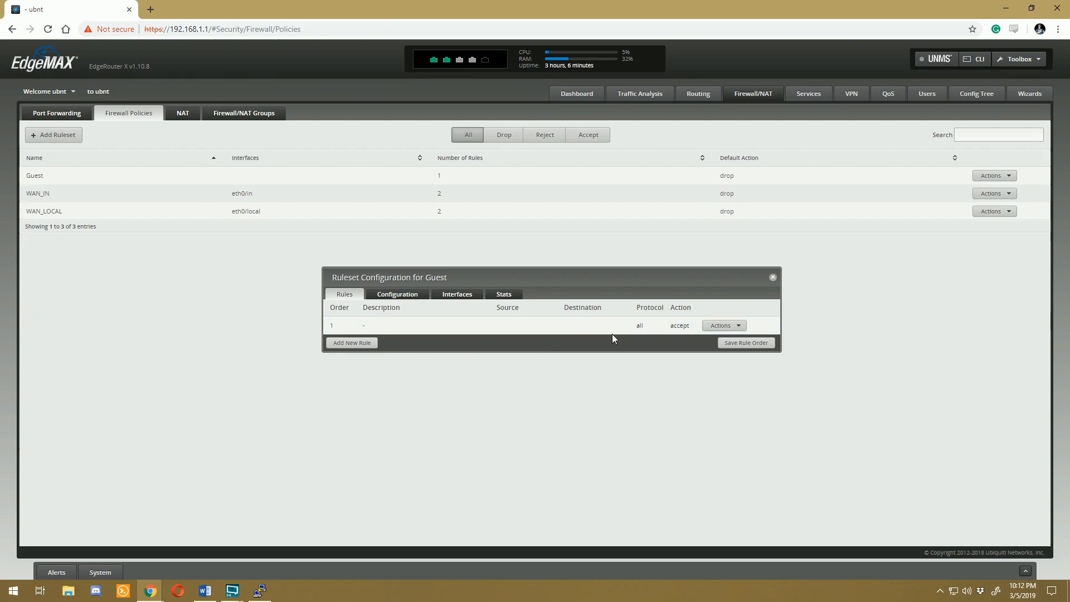
Step: Set up a second accept rule in the Guest ruleset with source address 192.168.10.0/24
left_click(351, 342)
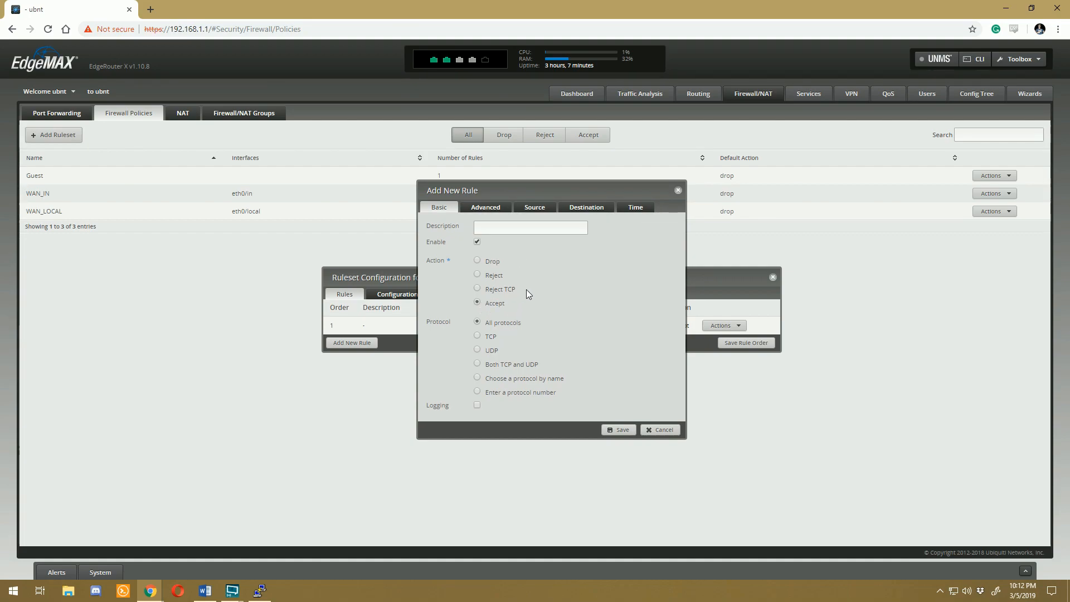
left_click(524, 210)
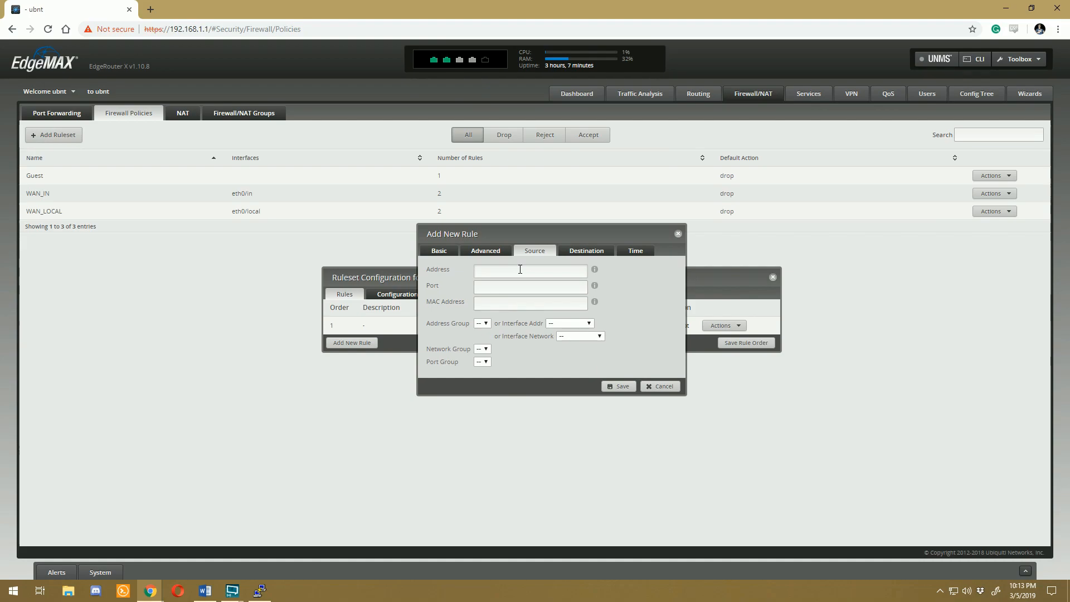
left_click(520, 269)
type("192.168.100")
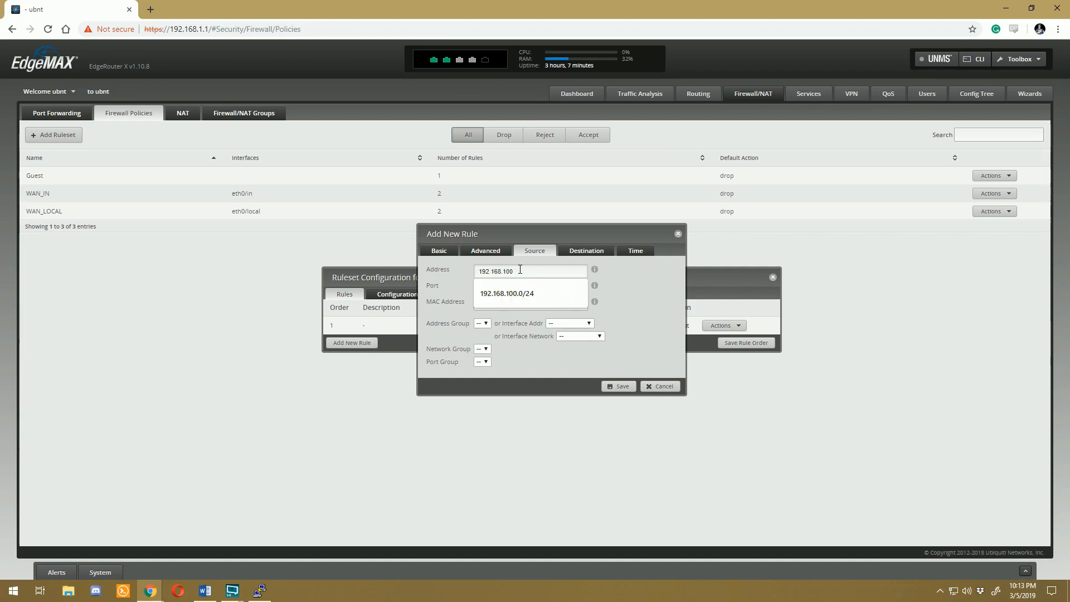
key("BackSpace")
type(".0")
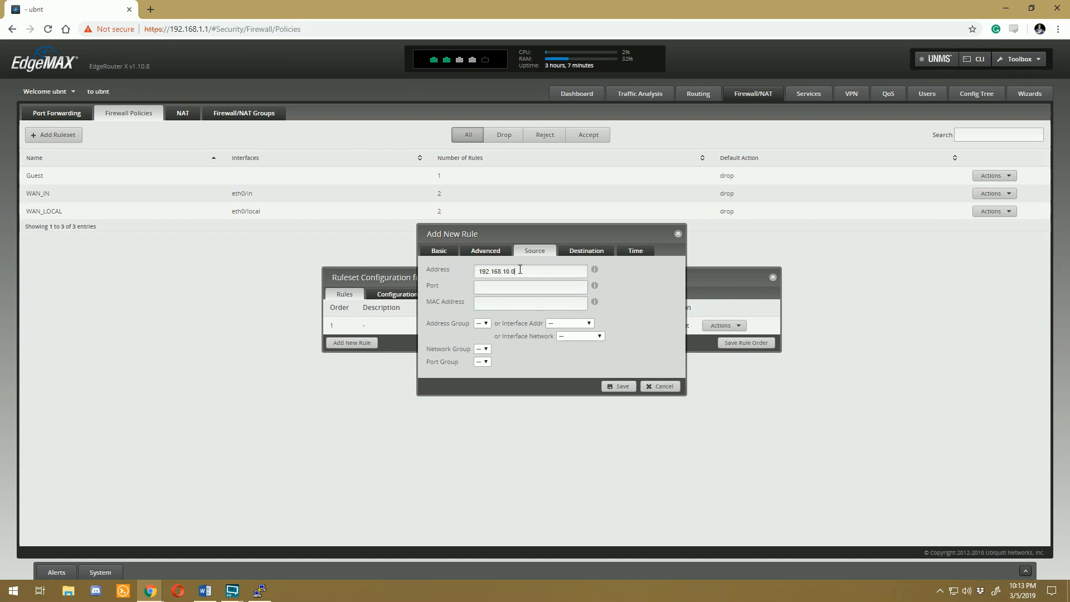
type("/24")
Step: Check the new Guest rule's source and destination settings, leave the destination empty, and save the rule
left_click(575, 249)
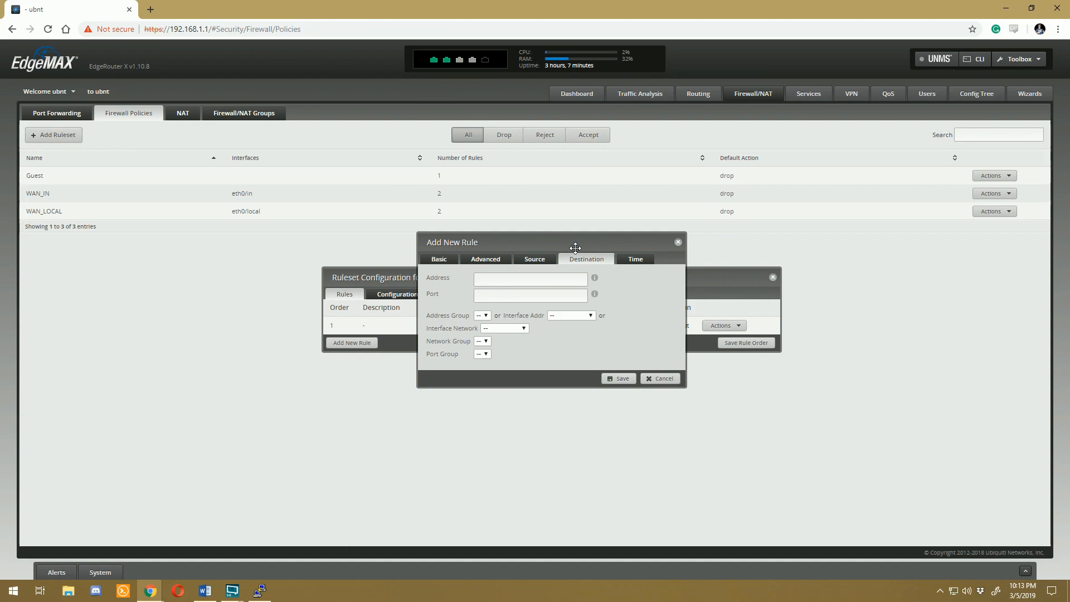
left_click(532, 259)
left_click_drag(579, 272, 462, 280)
left_click(589, 254)
left_click(550, 278)
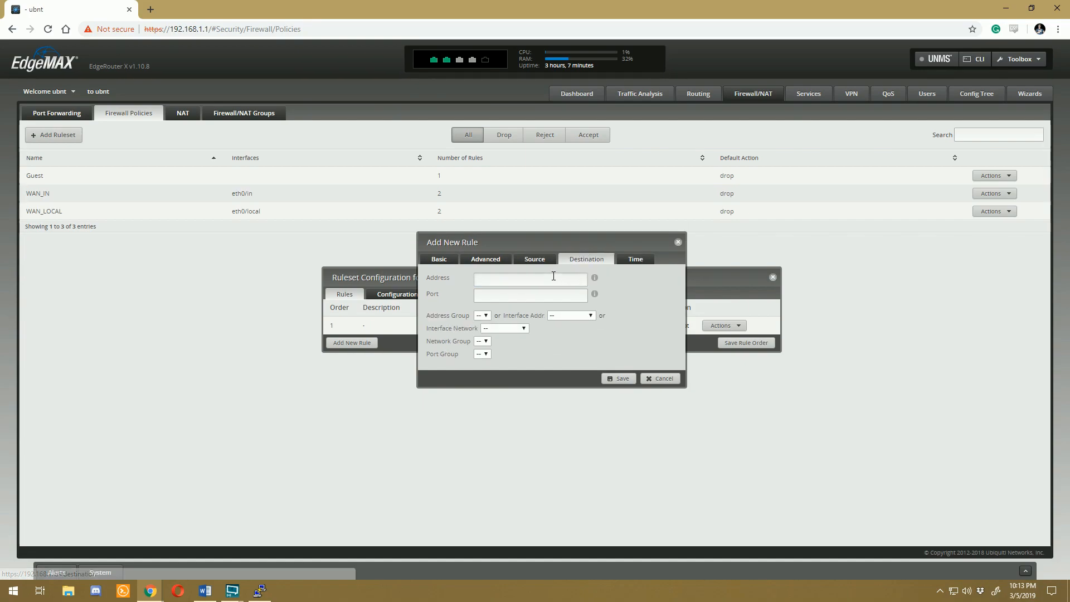
left_click(628, 338)
left_click(616, 378)
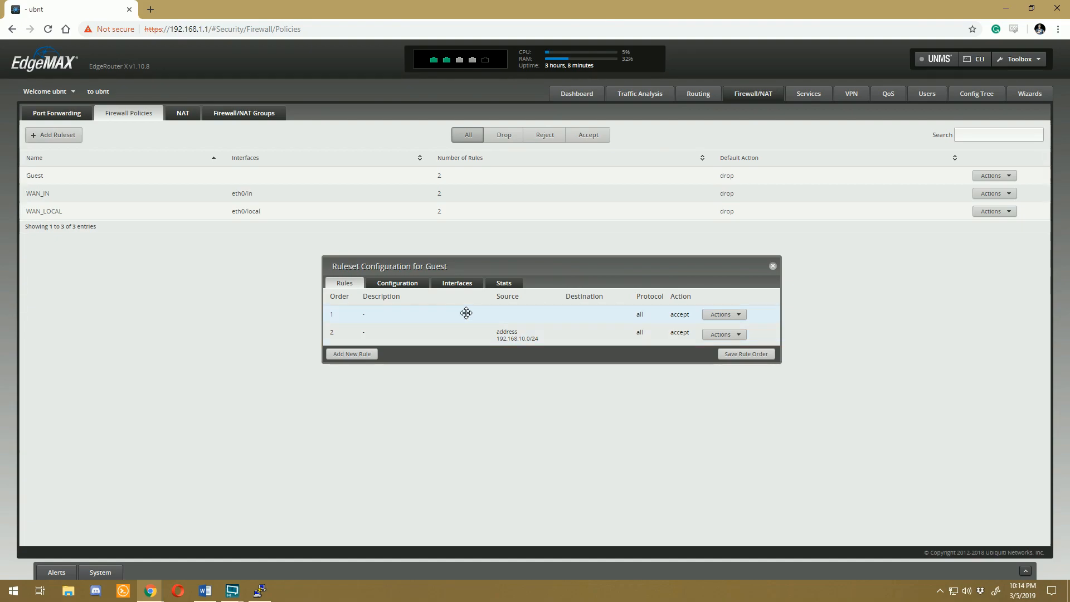
Step: Apply the Guest ruleset to interface switch0.100 in the out direction, save it, and close its configuration
left_click(458, 284)
left_click(415, 308)
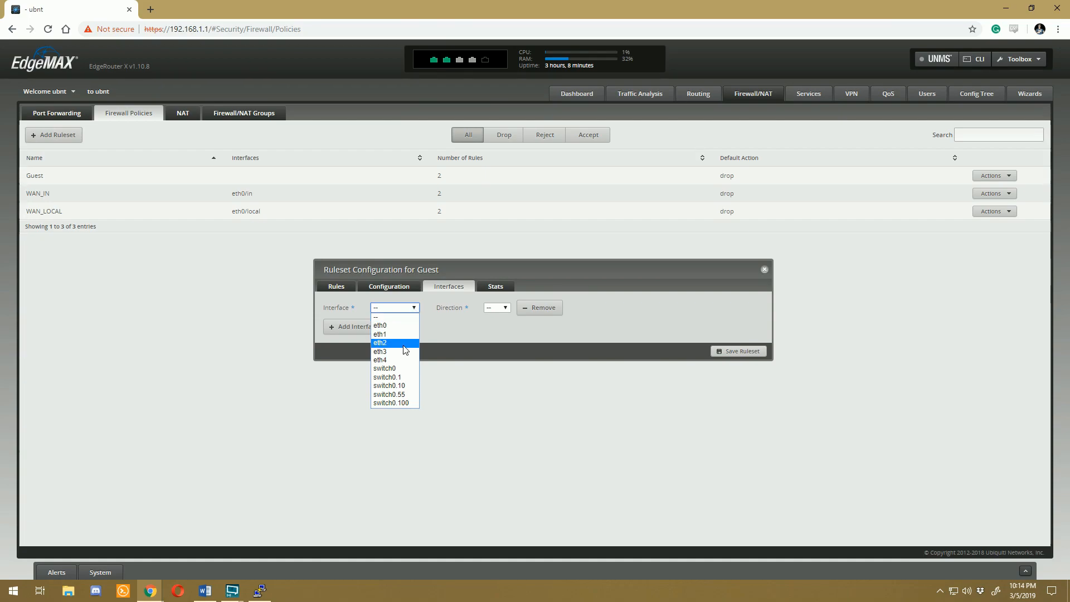
left_click(406, 402)
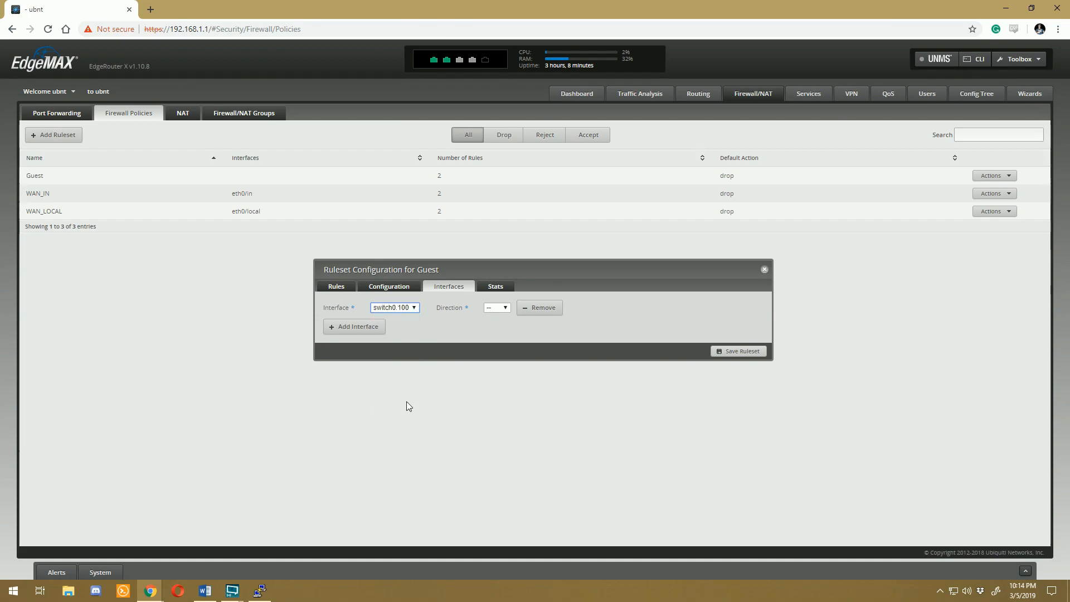
left_click(506, 307)
left_click(494, 333)
left_click(719, 351)
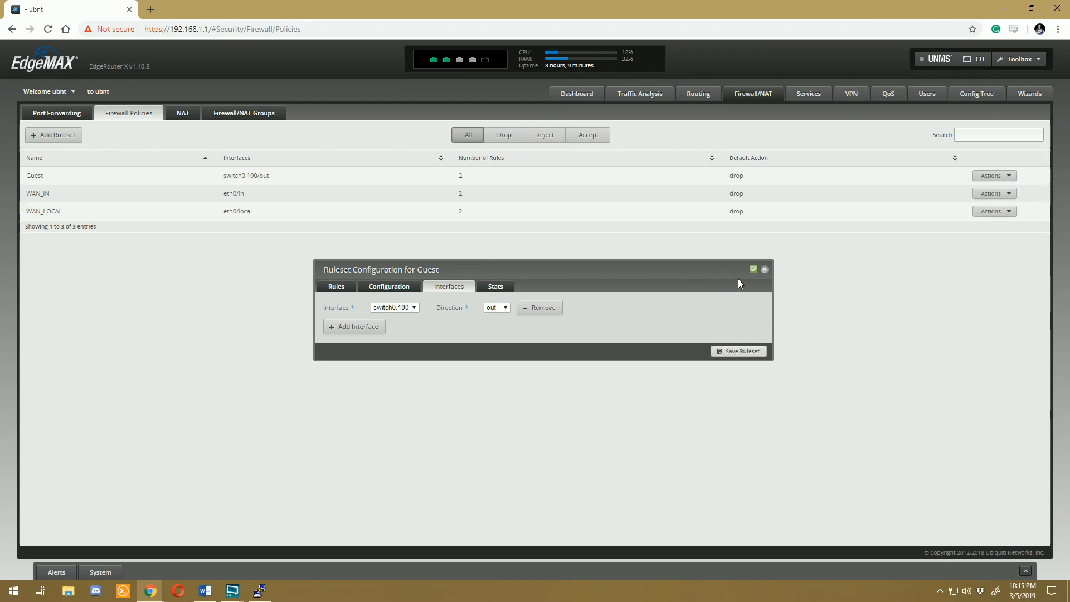
left_click(764, 270)
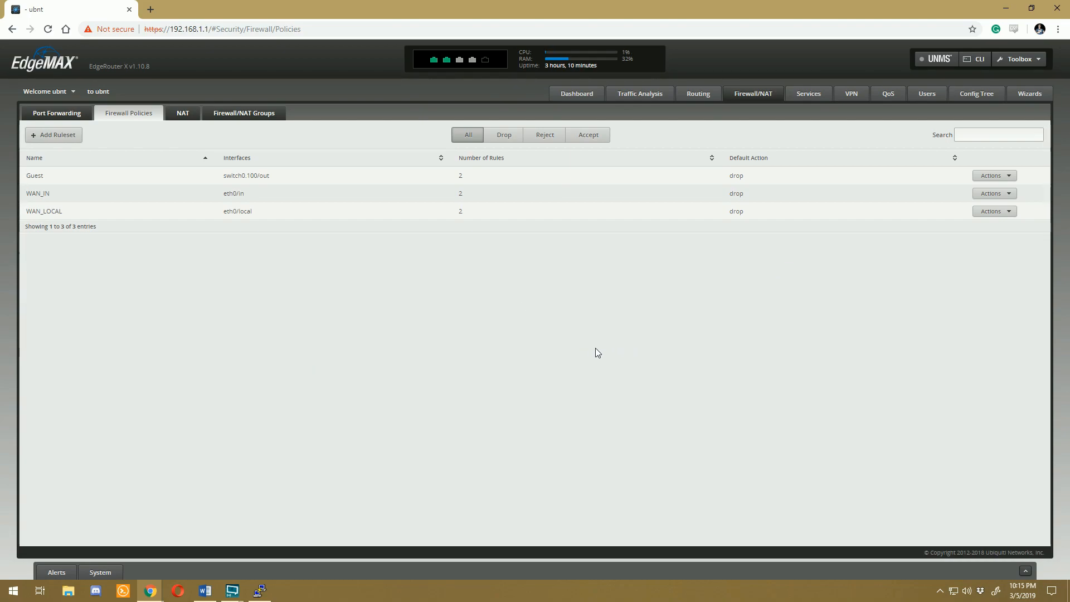
Step: Create a firewall ruleset named IOT with Drop as its default action
left_click(54, 135)
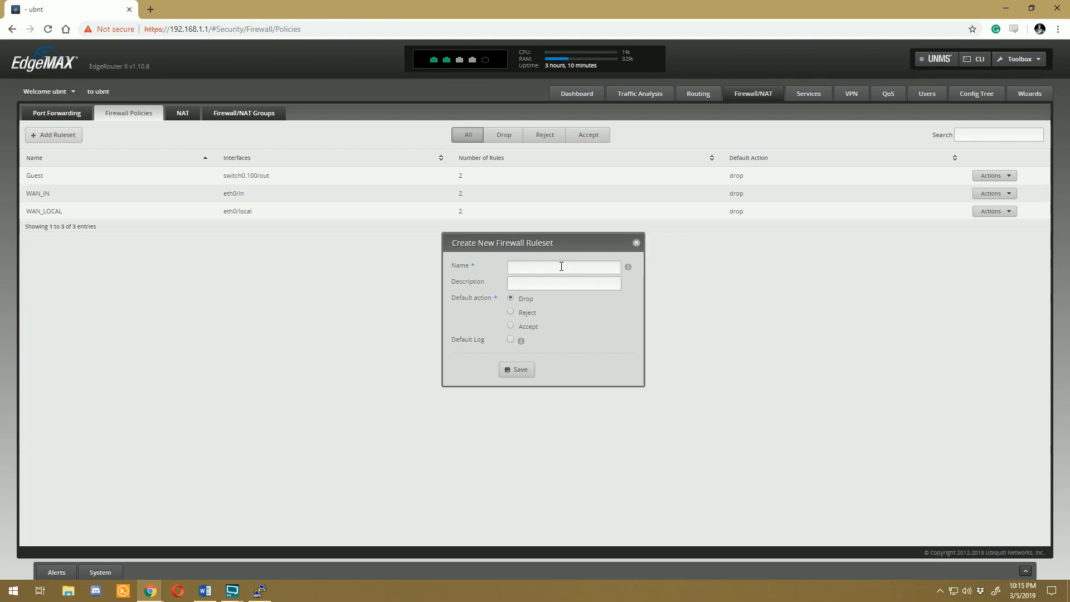
type("IOT")
left_click(510, 299)
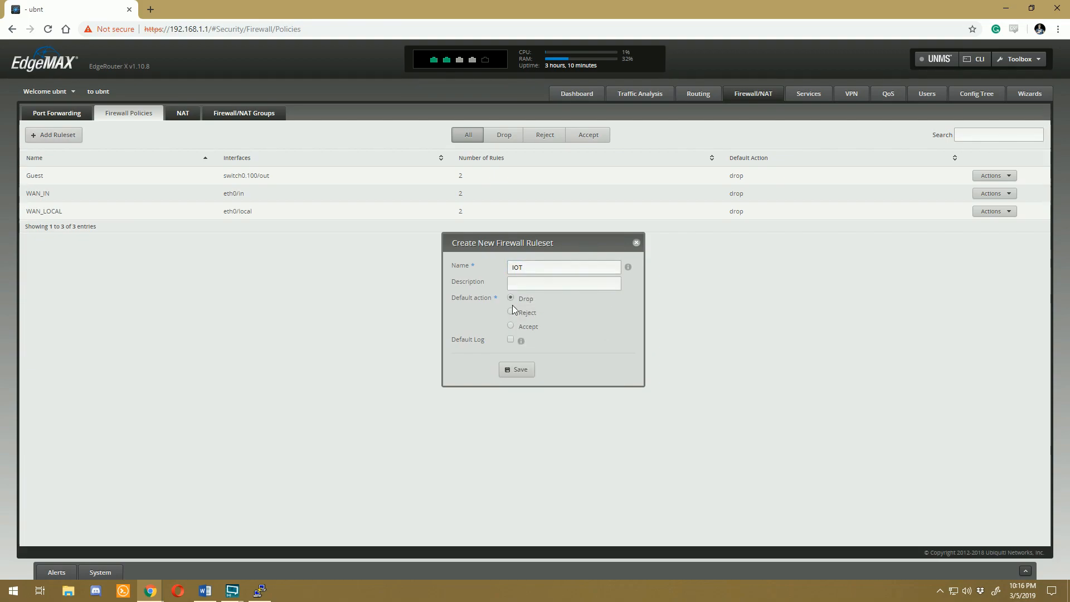
left_click(521, 369)
Step: Add a rule to the IOT ruleset that accepts all protocols for Established and Related states
left_click(1003, 194)
left_click(1003, 216)
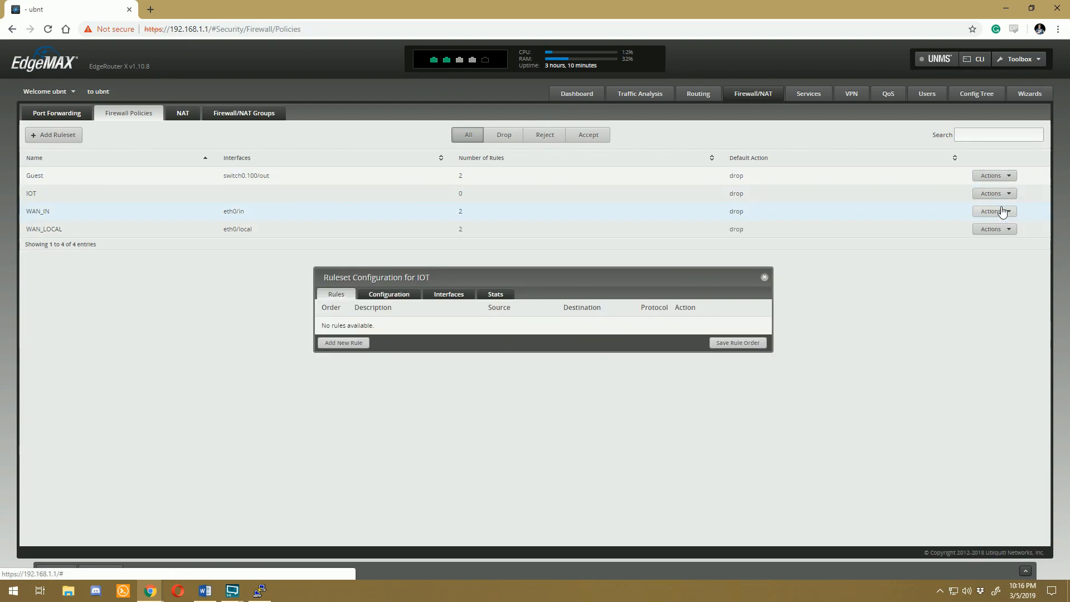
left_click(345, 342)
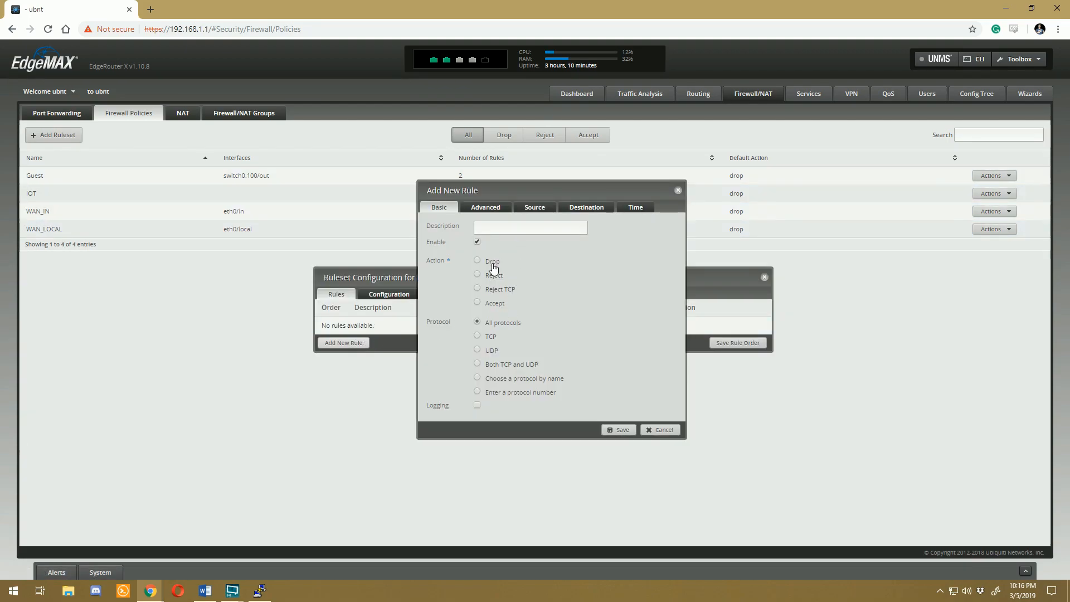
left_click(506, 210)
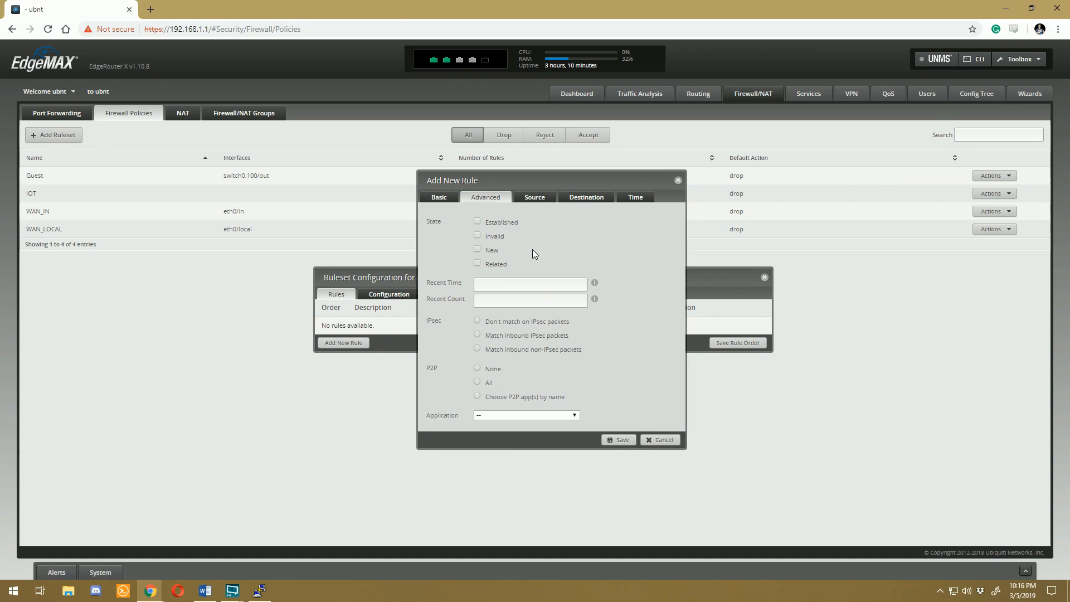
left_click(477, 221)
left_click(477, 263)
left_click(633, 442)
Step: Add a second IOT rule that accepts all protocols from source address 192.168.10.0/24
left_click(352, 342)
left_click(476, 301)
left_click(539, 206)
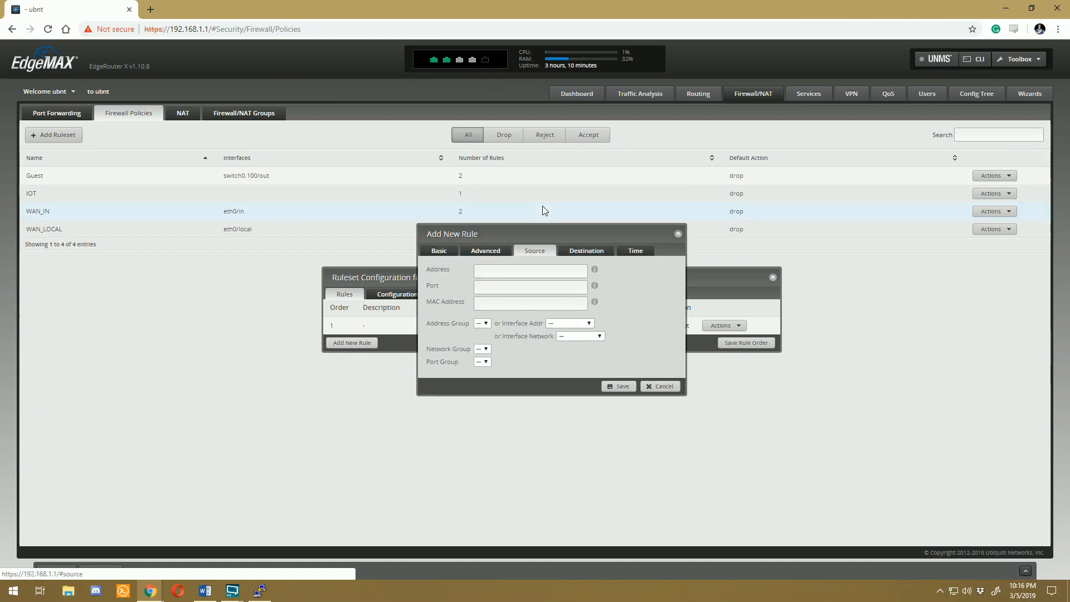
left_click(553, 271)
type("192")
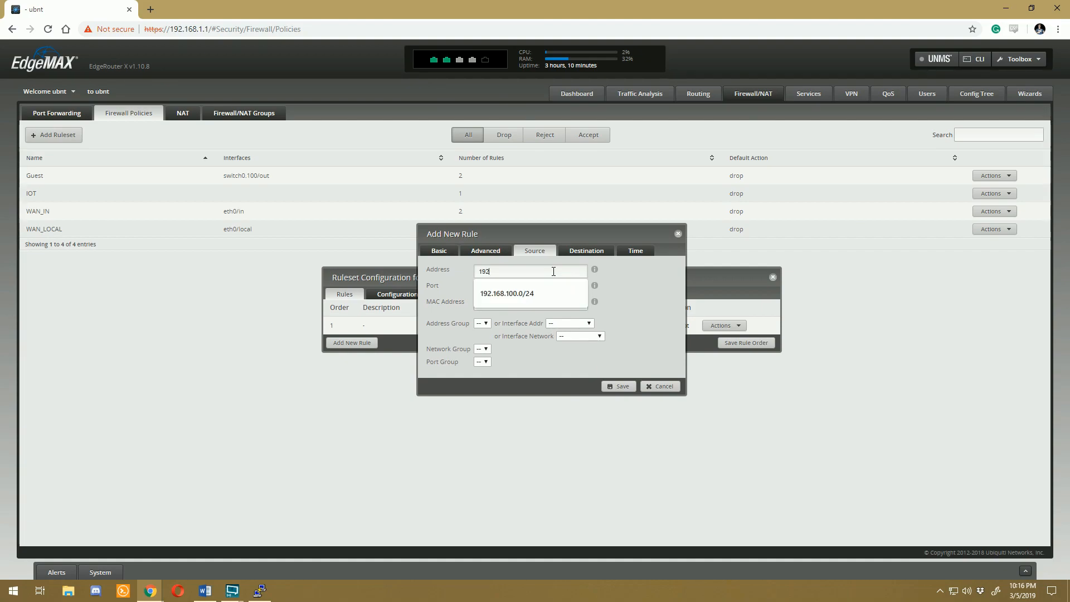
type(".168.10.0/24")
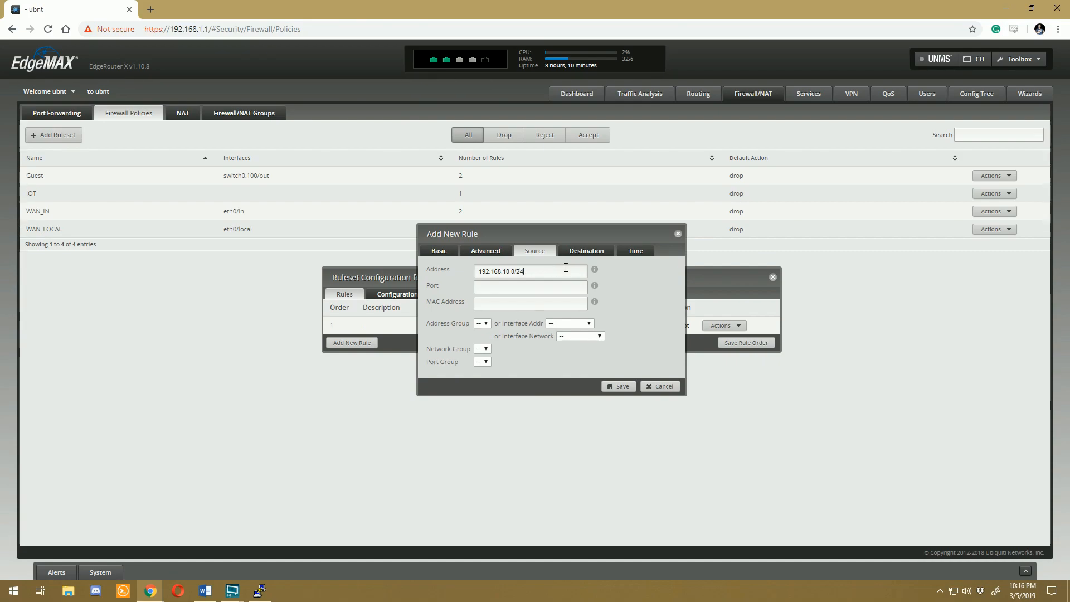
left_click(617, 384)
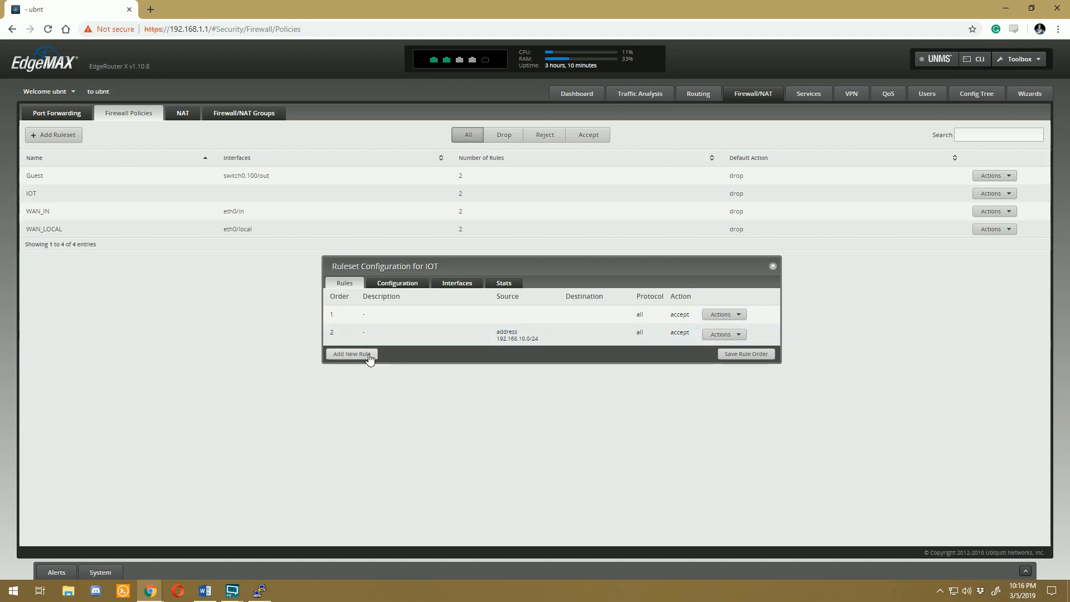
Step: Add a third IOT rule that accepts all protocols from source address 192.168.100.0/24
left_click(369, 355)
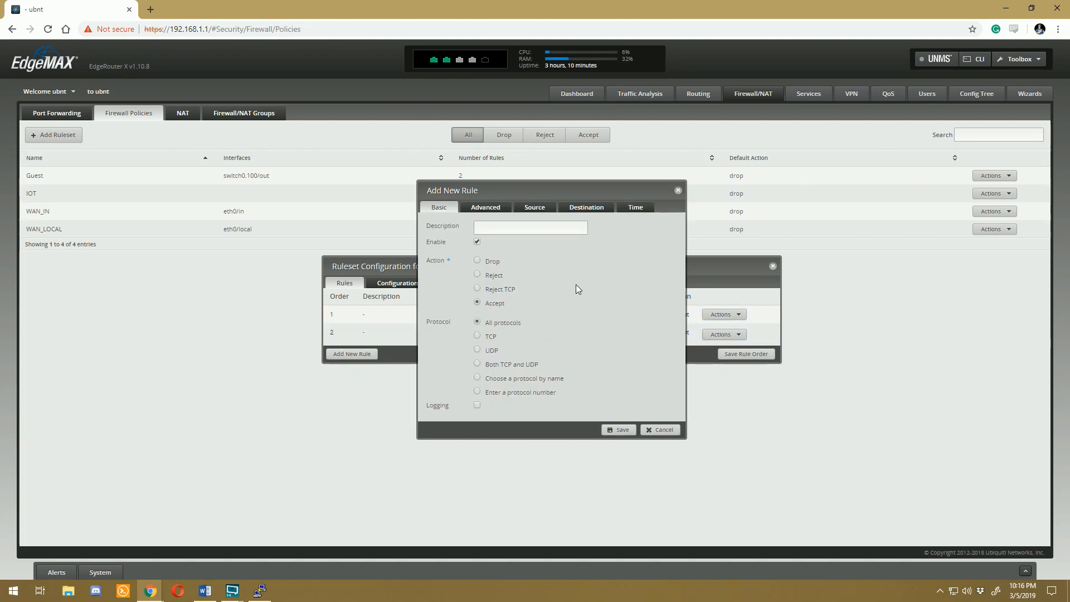
left_click(534, 207)
left_click(526, 270)
type("192.168.")
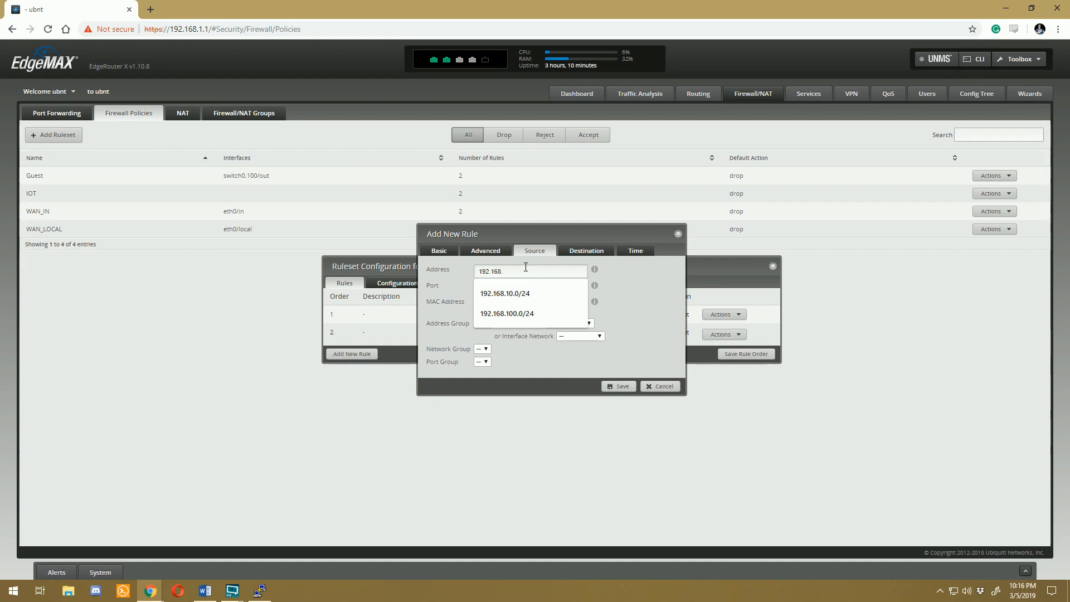
type("100.0/24")
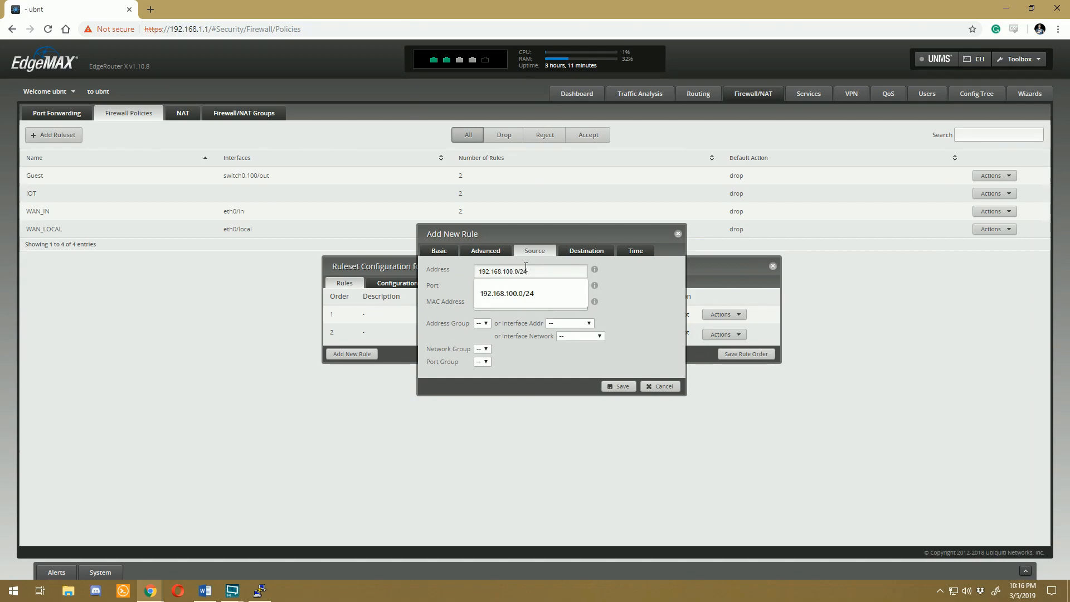
left_click(633, 307)
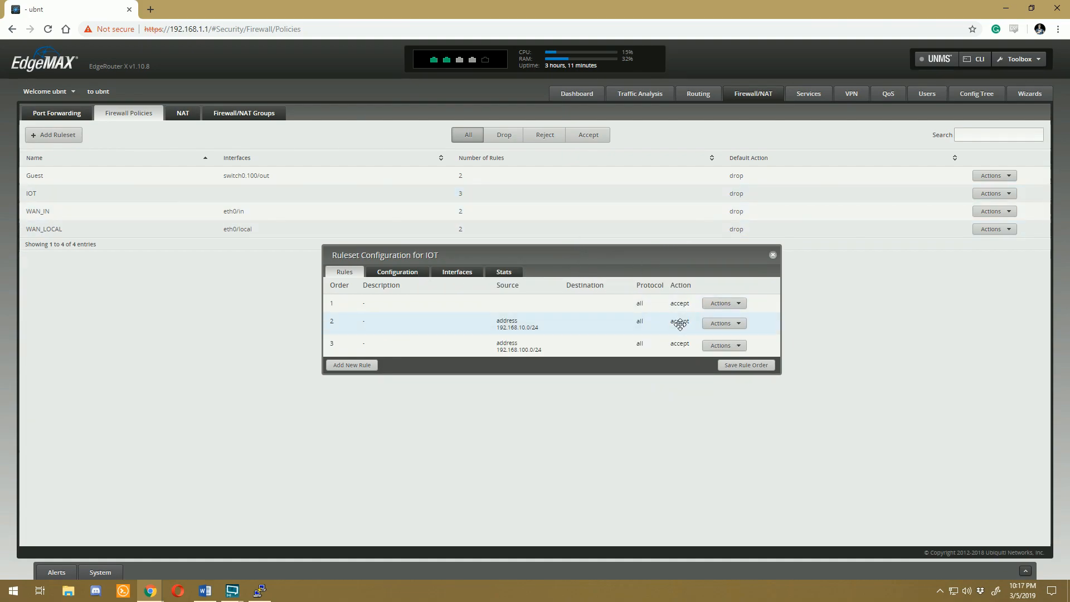
Step: Assign the IOT ruleset to interface switch0.55 in the out direction and save the ruleset
left_click(455, 274)
left_click(414, 307)
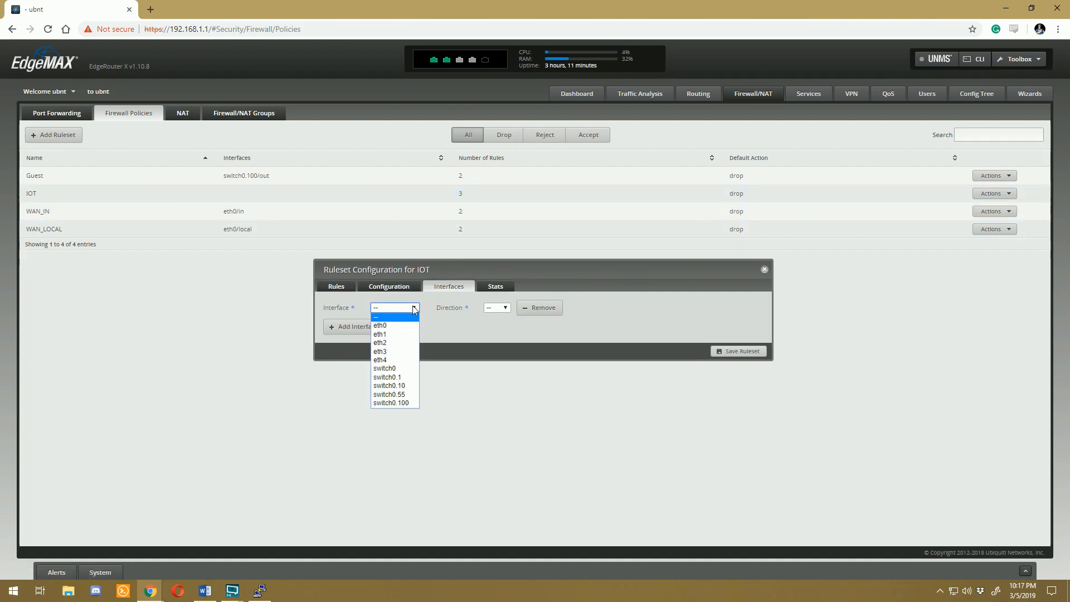
left_click(394, 394)
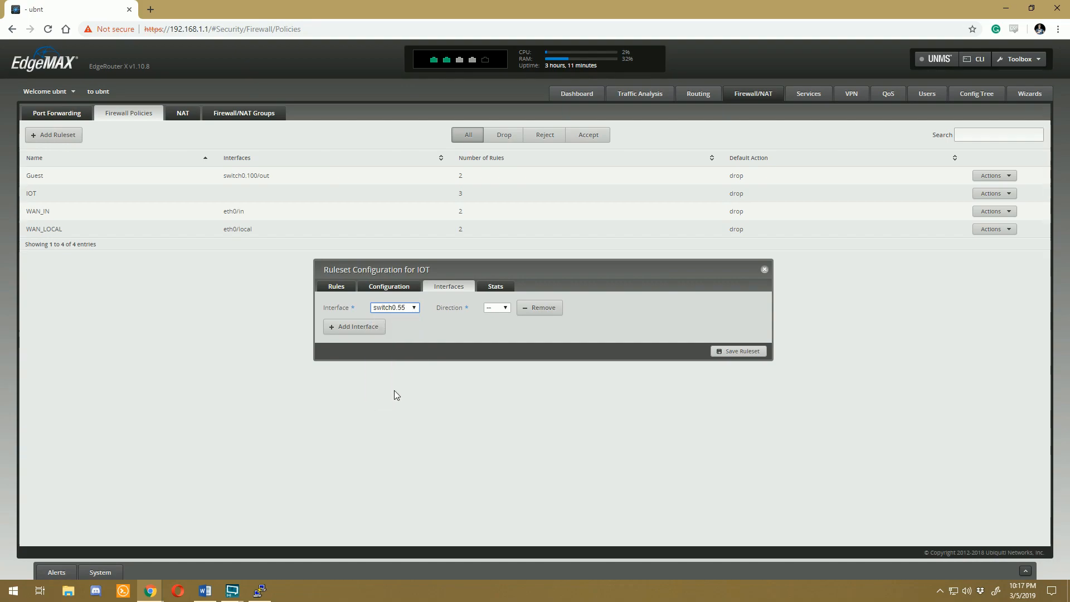
left_click(496, 308)
left_click(493, 333)
left_click(733, 349)
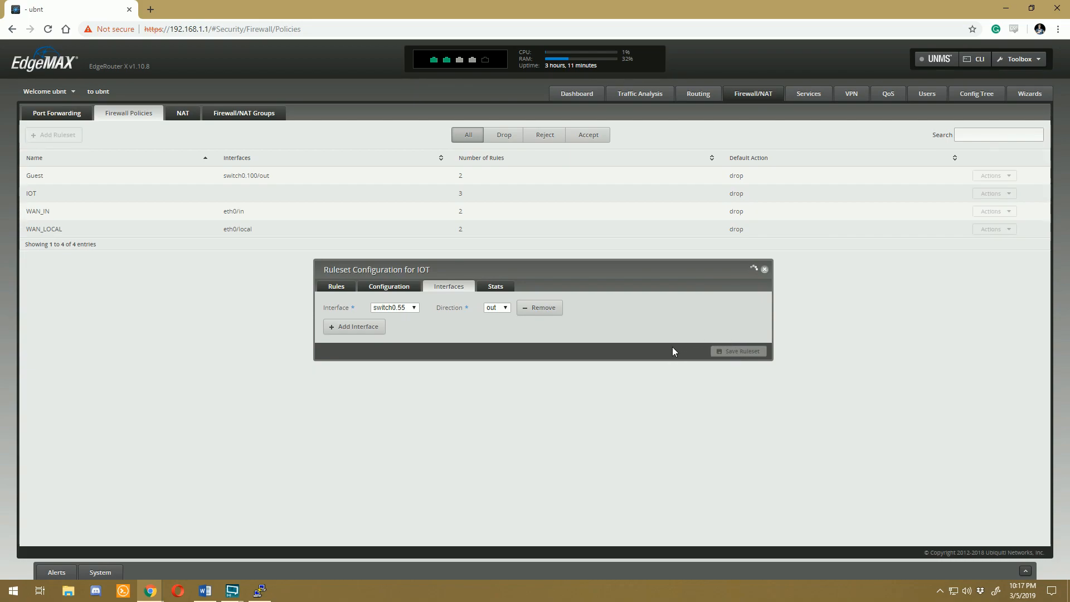
Step: Create a firewall ruleset named Home with Drop as its default action
left_click(59, 137)
left_click(513, 269)
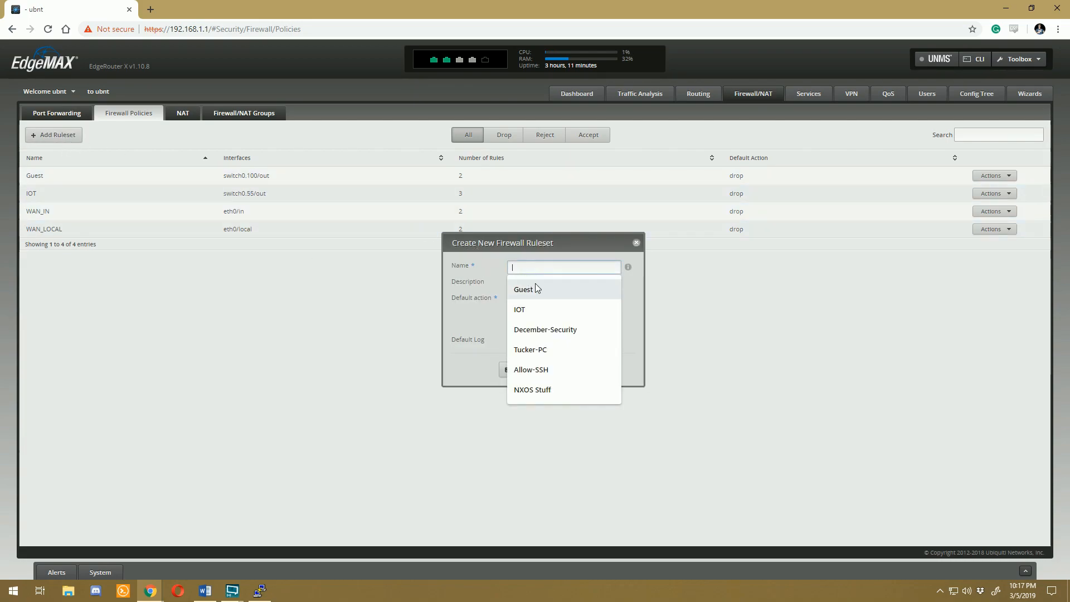
type("Home")
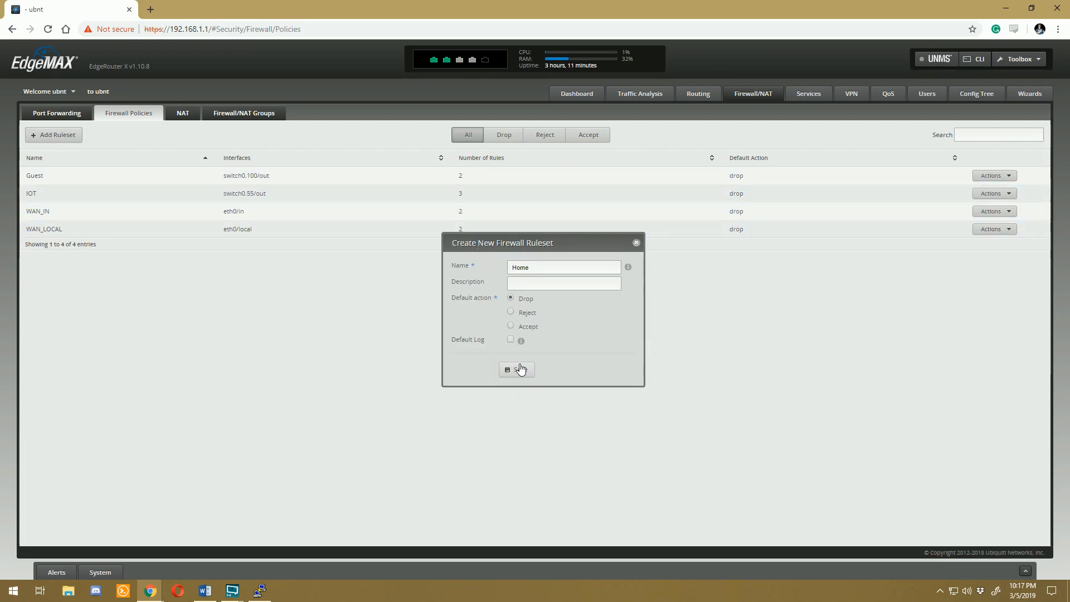
key("Return")
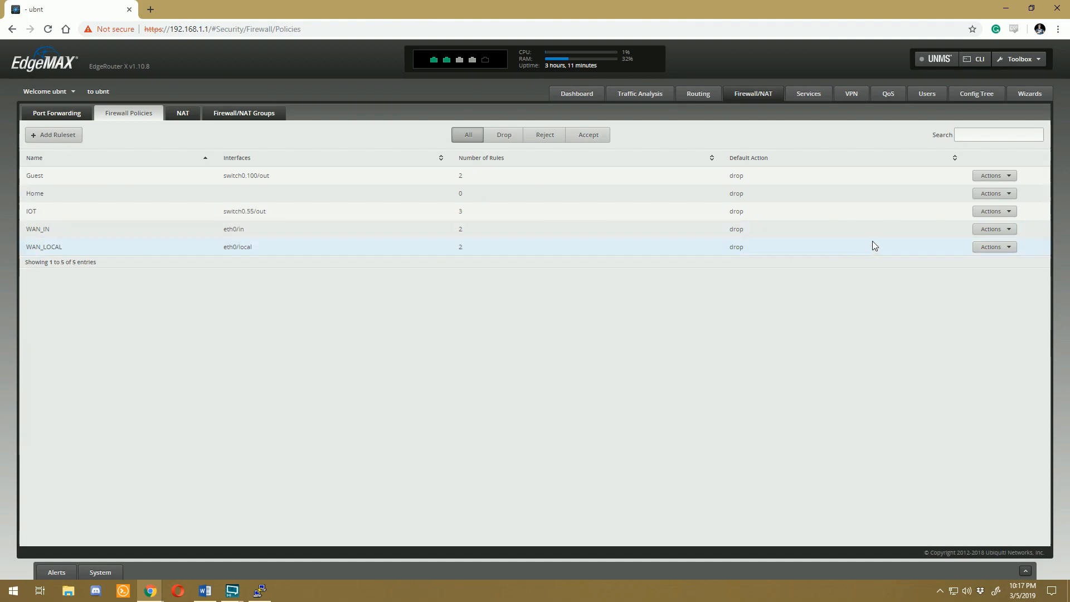
Step: Add a rule to the Home ruleset that accepts all protocols for Established and Related states
left_click(997, 194)
left_click(1000, 207)
left_click(344, 342)
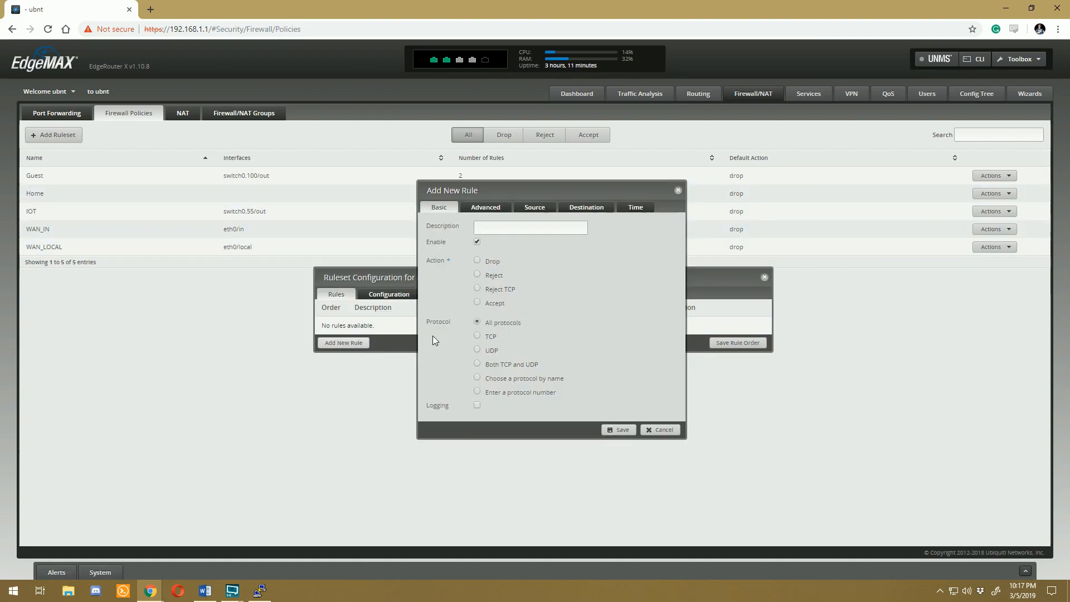
left_click(477, 302)
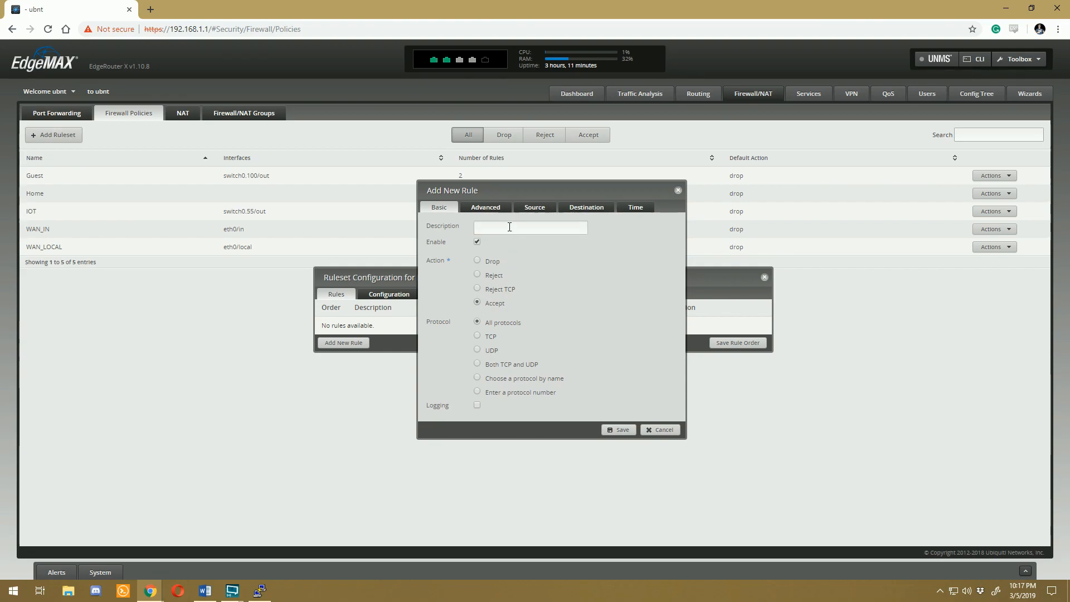
left_click(491, 209)
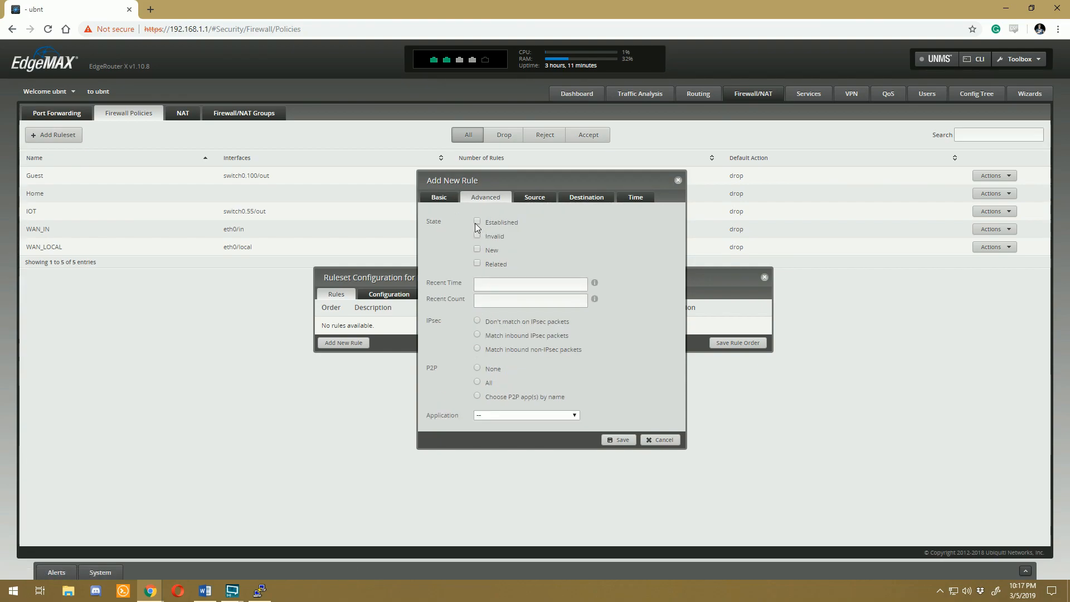
left_click(625, 440)
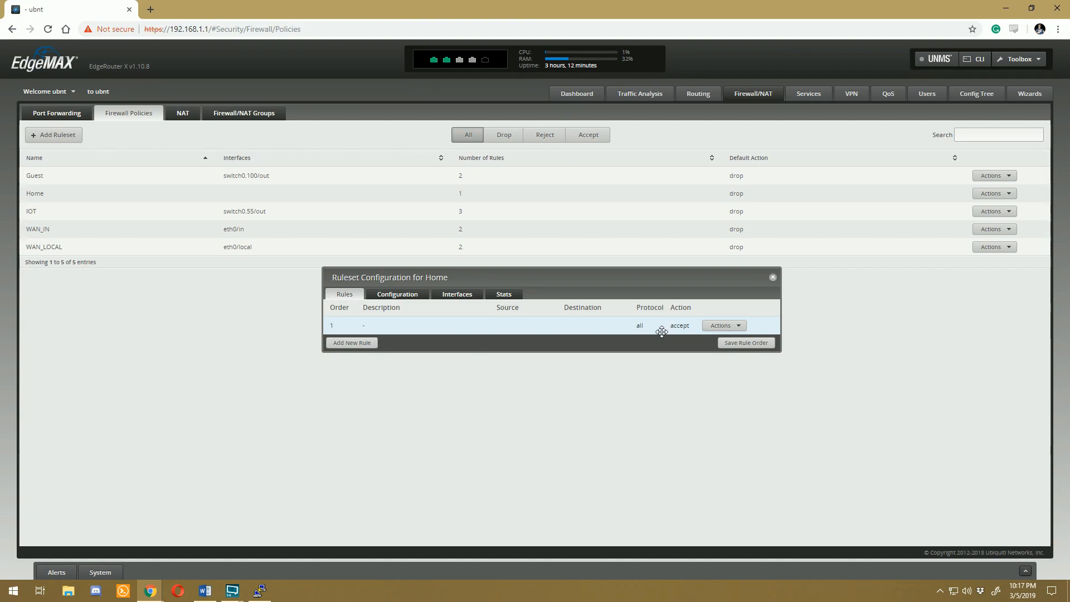
Step: Assign the Home ruleset to interface switch0.10 in the out direction and save the ruleset
left_click(468, 295)
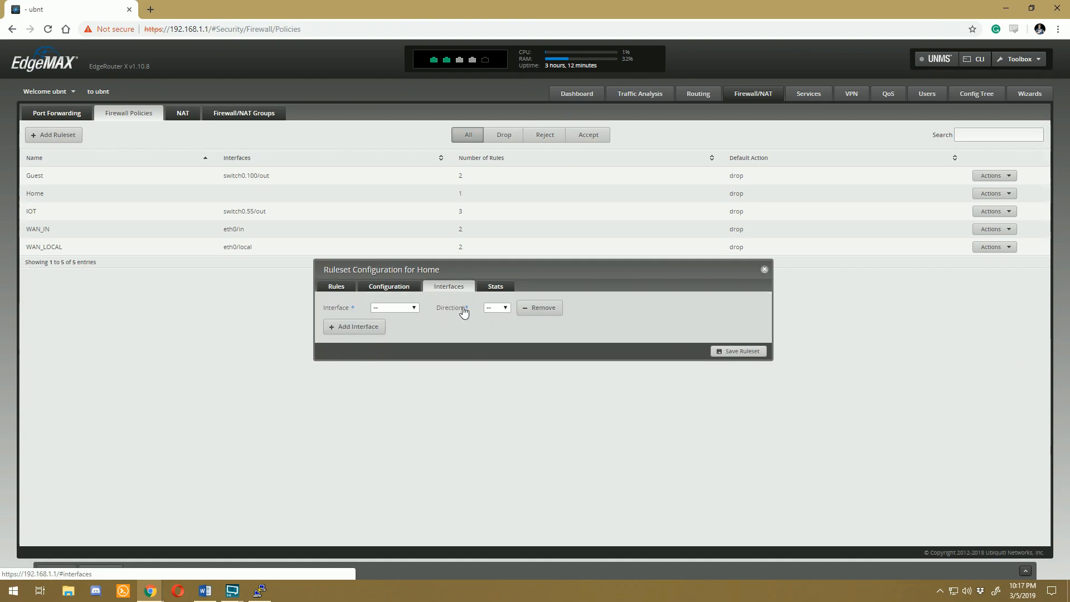
left_click(405, 309)
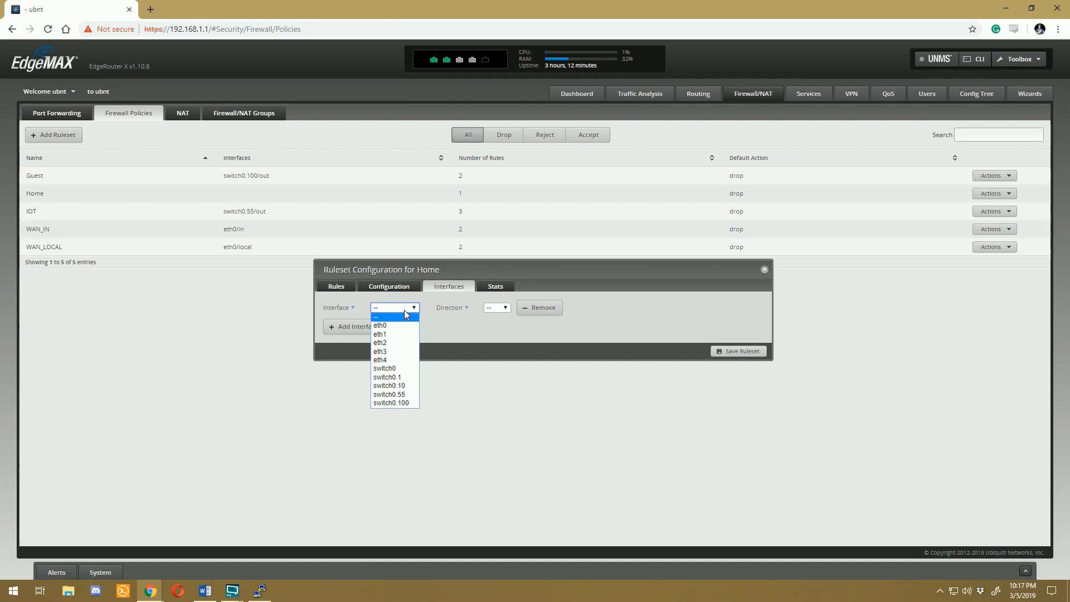
left_click(399, 385)
left_click(496, 308)
left_click(498, 336)
left_click(735, 351)
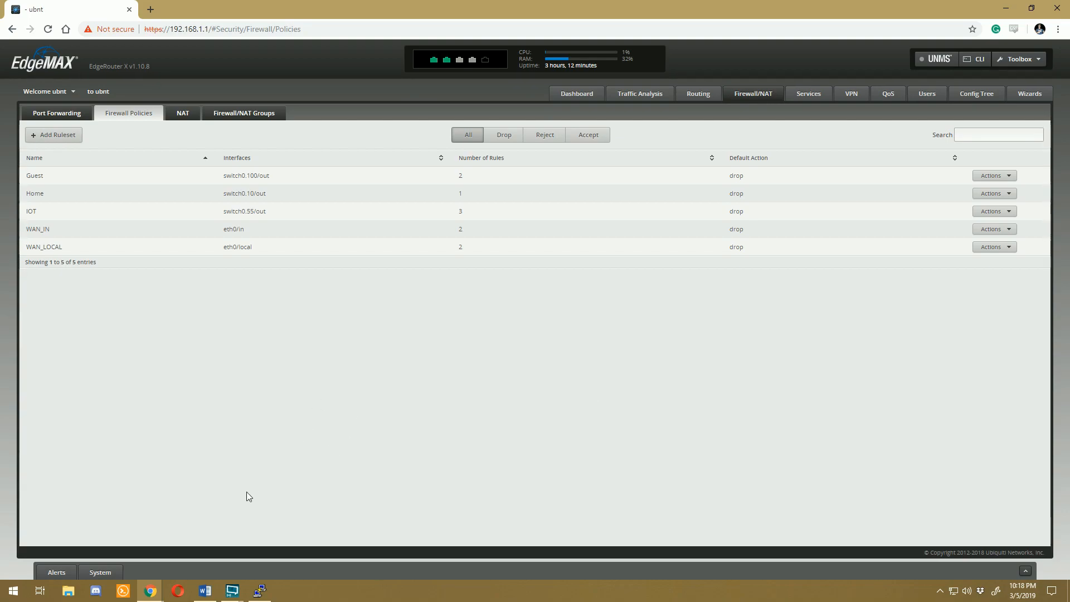
Step: Open Command Prompt on the local computer and ping the guest host 192.168.100.10
left_click(16, 596)
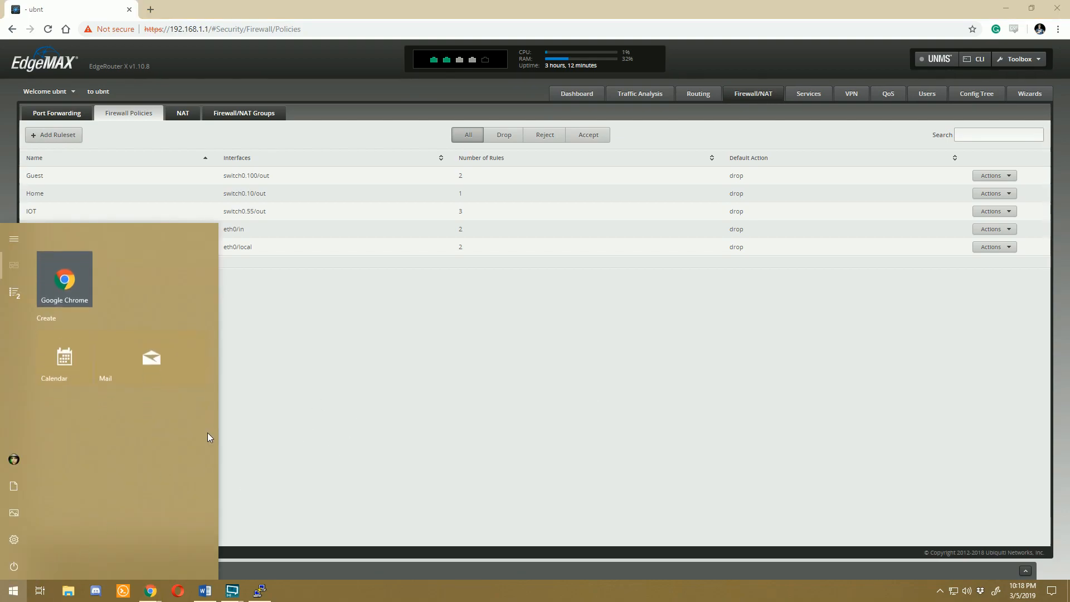
type("cmd")
key("Return")
left_click_drag(348, 55, 410, 131)
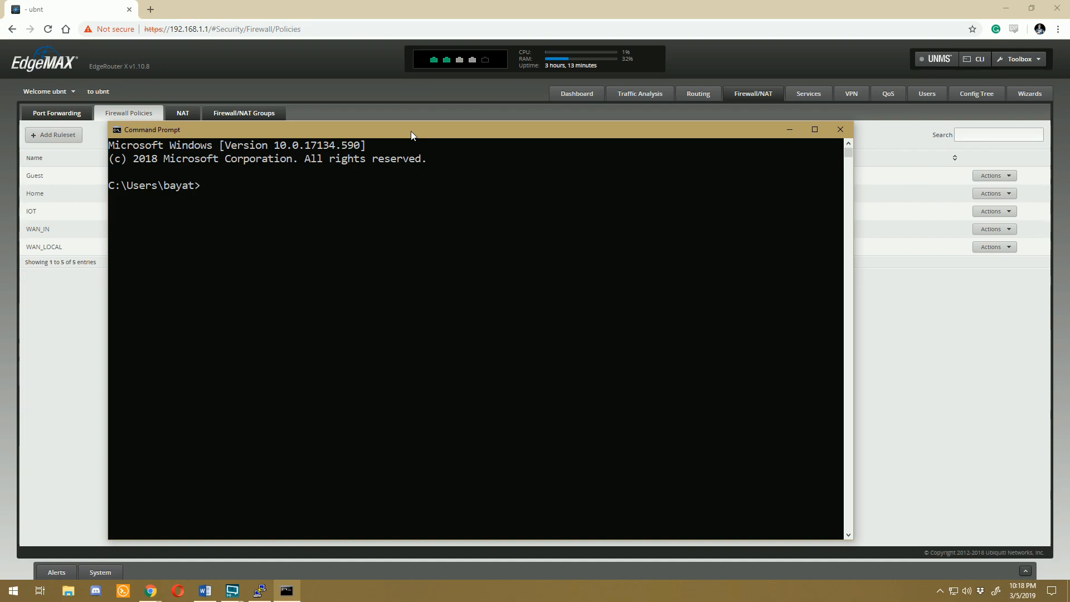
type("ping 192.1")
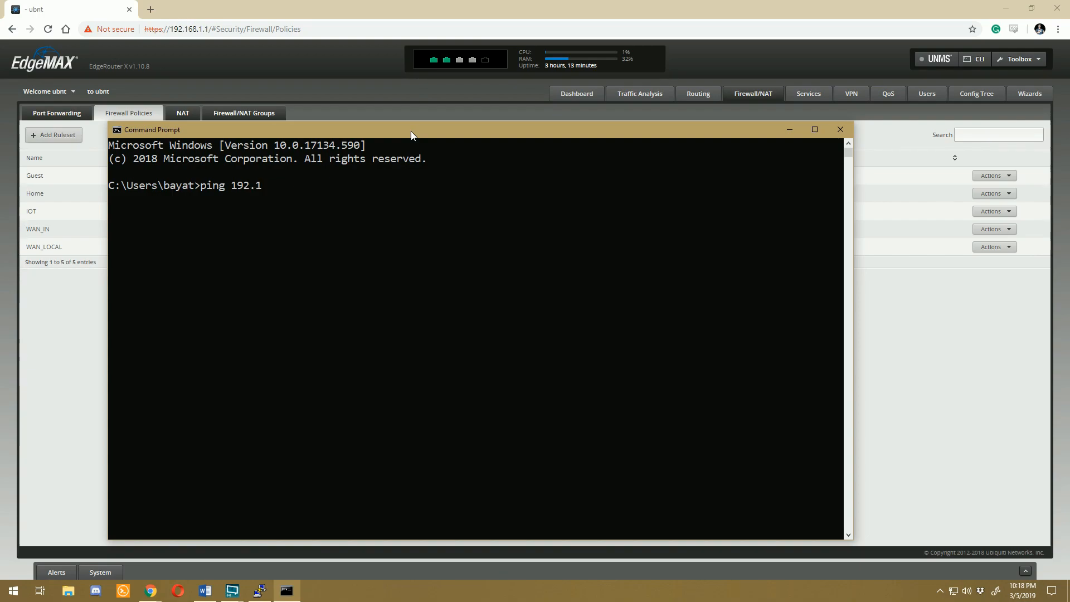
type("68.100.10")
key("Return")
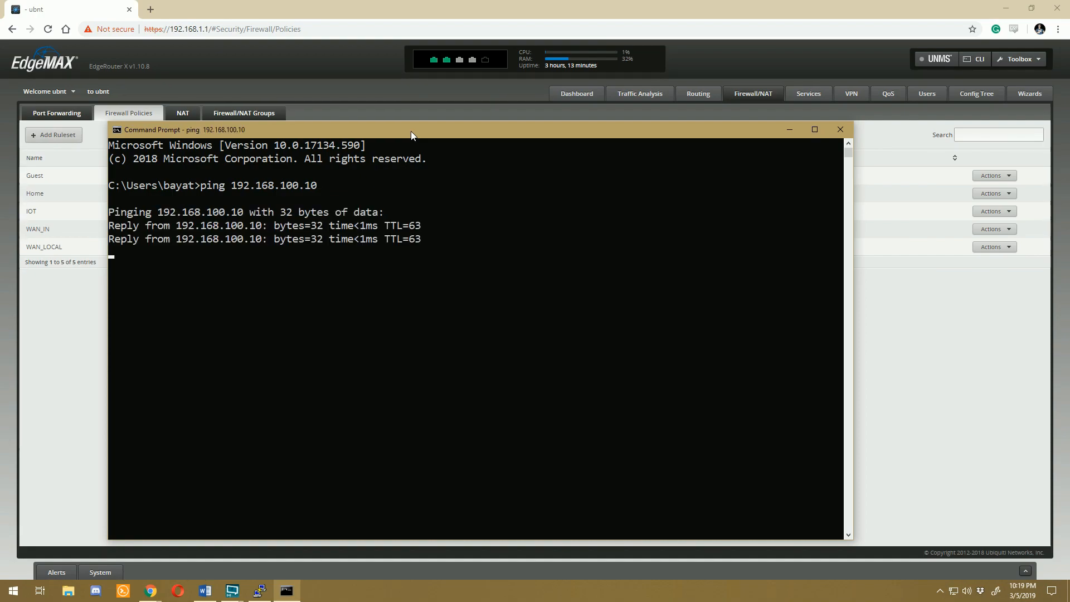
Step: Ping the IOT host 192.168.55.10 from the local Command Prompt, then repeat the same ping
type("ping 192.168.55.10")
key("Return")
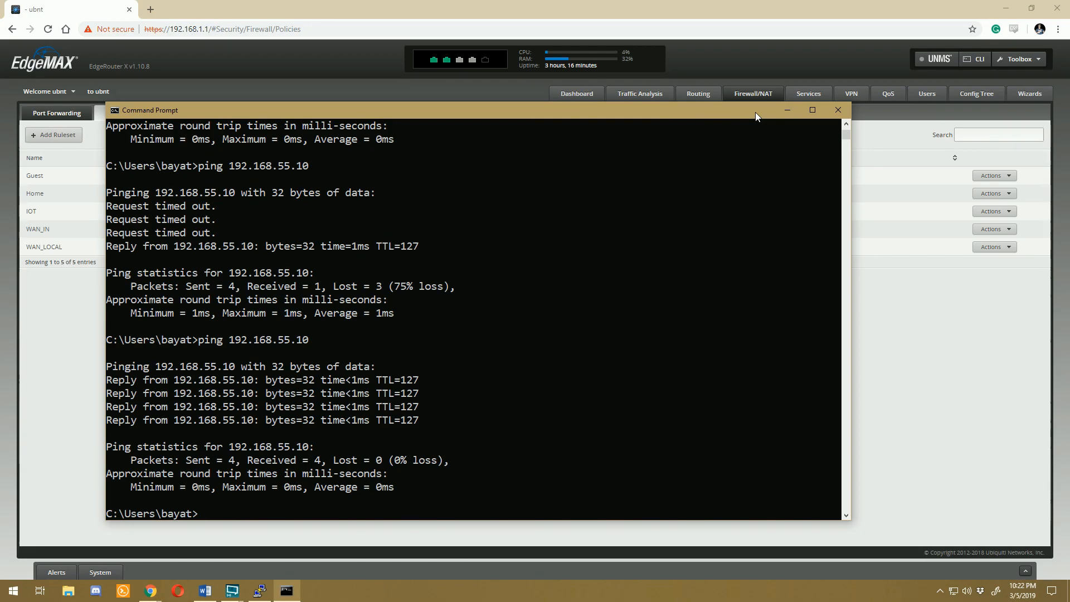
key("Up")
key("Return")
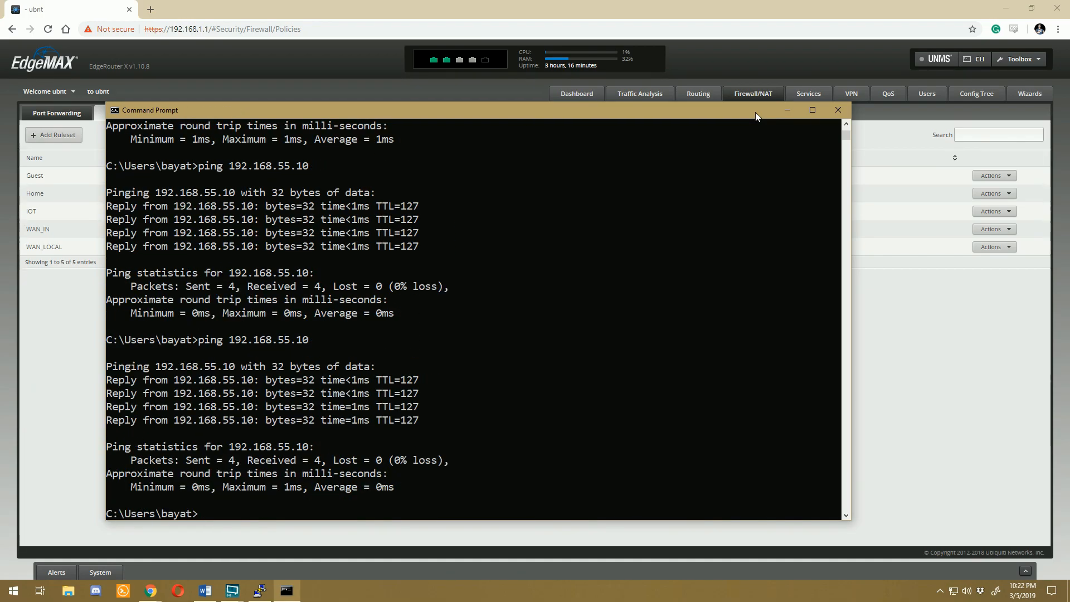
Step: Ping 192.168.100.10 once more from the local Command Prompt
key("Up")
key("BackSpace")
key("BackSpace")
key("BackSpace")
key("BackSpace")
key("BackSpace")
type("100.10")
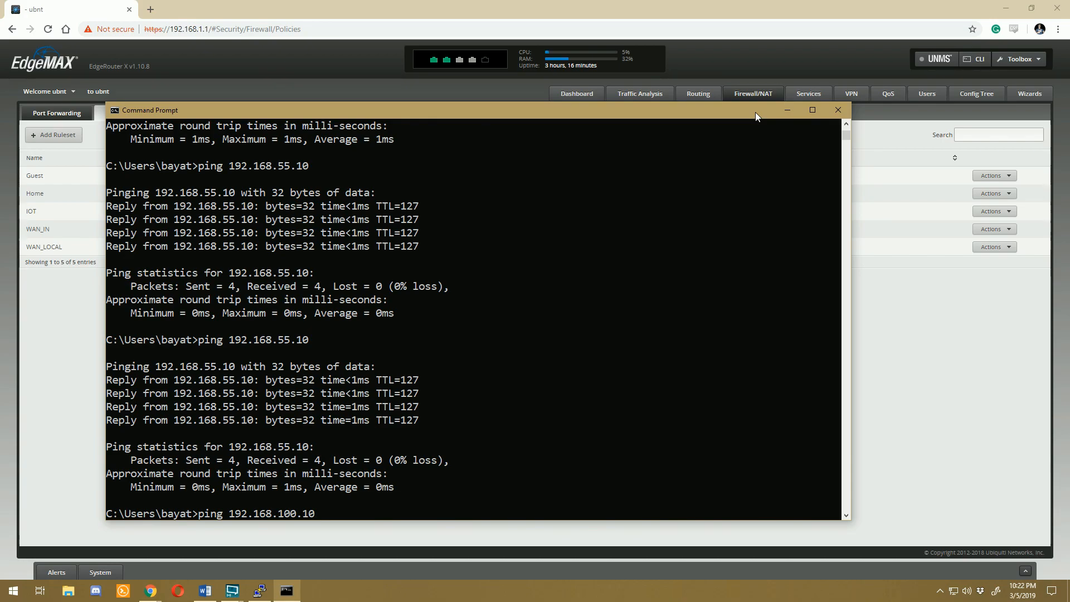
key("Return")
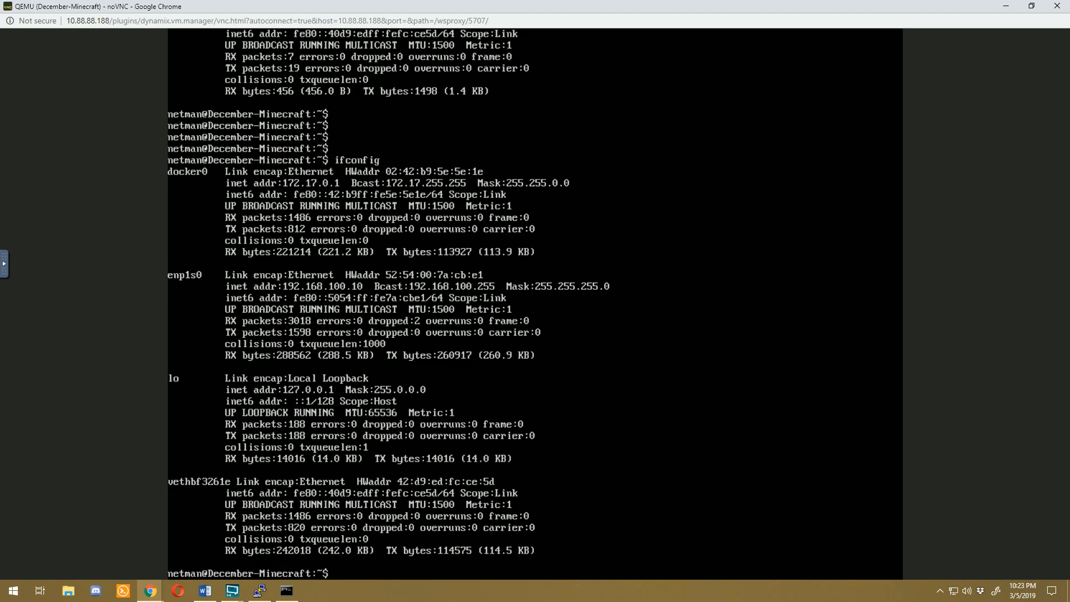
Step: In the December-Minecraft virtual machine's terminal, ping the IOT host 192.168.55.10 and stop the ping
type("ping 192.168.55.10")
key("Return")
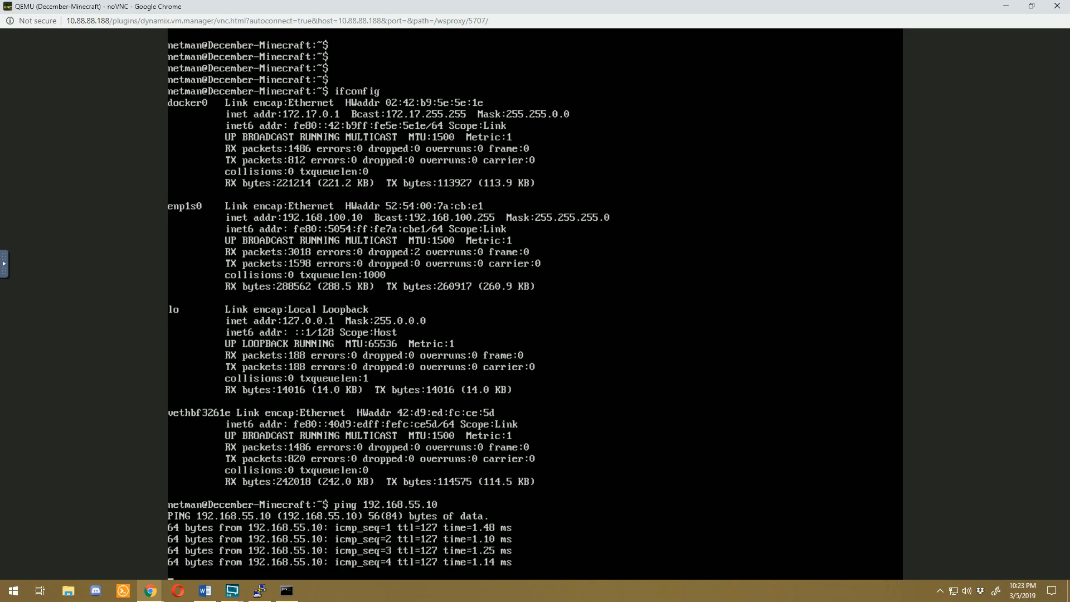
key("ctrl+c")
Step: From the December-Minecraft virtual machine, ping the home host 192.168.10.10 and stop the ping
key("Up")
key("BackSpace")
key("BackSpace")
key("BackSpace")
key("BackSpace")
key("BackSpace")
type("10.10")
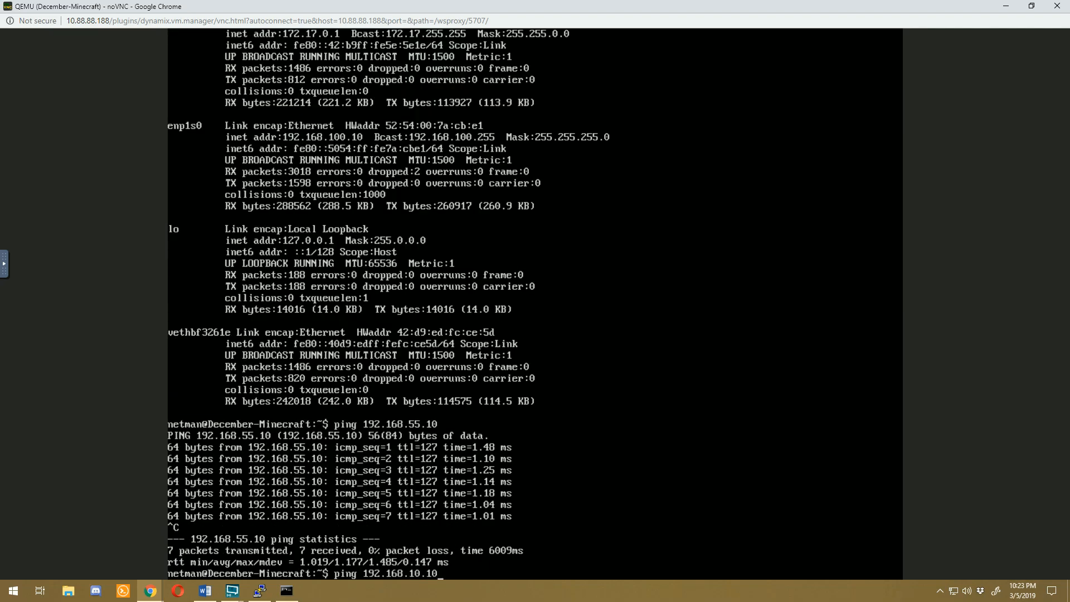
key("Return")
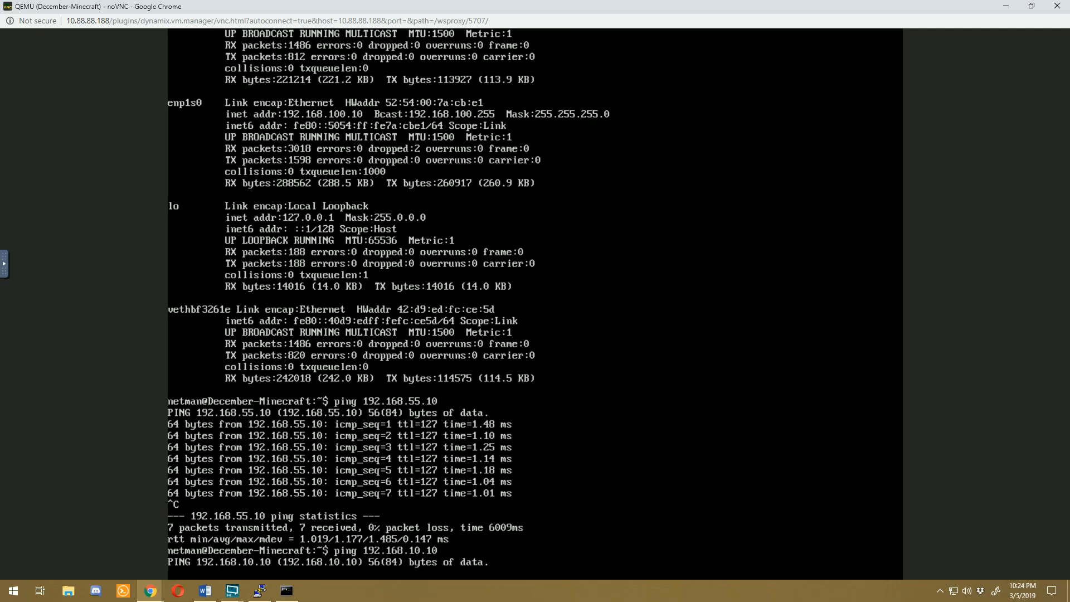
key("ctrl+c")
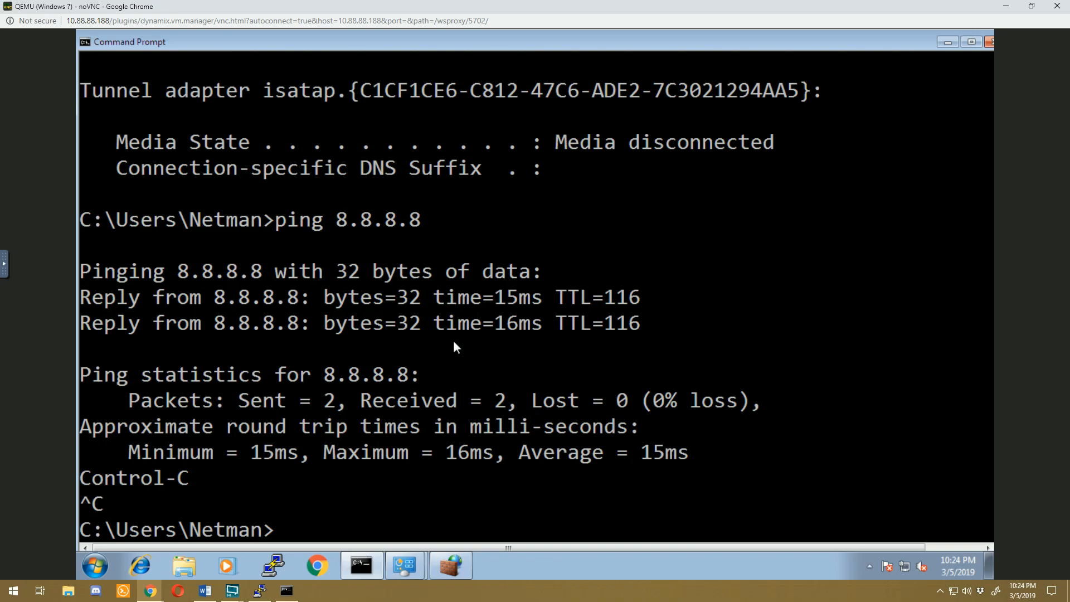
Step: In the Windows 7 virtual machine's Command Prompt, ping the home host 192.168.10.10 and stop the ping
type("ping")
key("Up")
key("Up")
key("Up")
key("Escape")
type("ping 192.168.10.10")
key("Return")
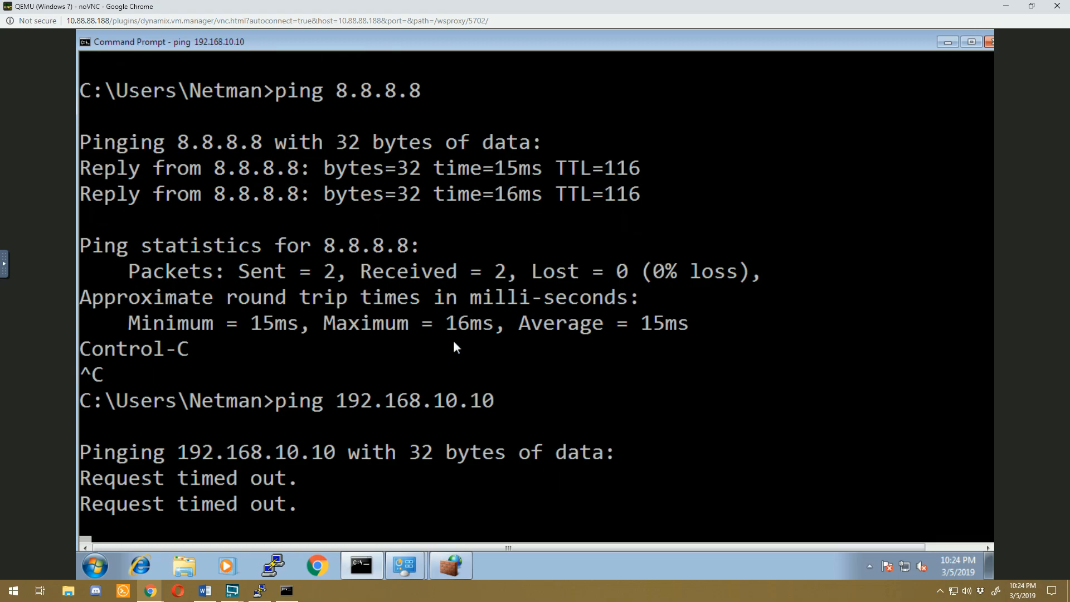
key("ctrl+c")
Step: From the Windows 7 virtual machine, ping the guest host 192.168.100.10 and stop the ping
type("ping 192.168.100.10")
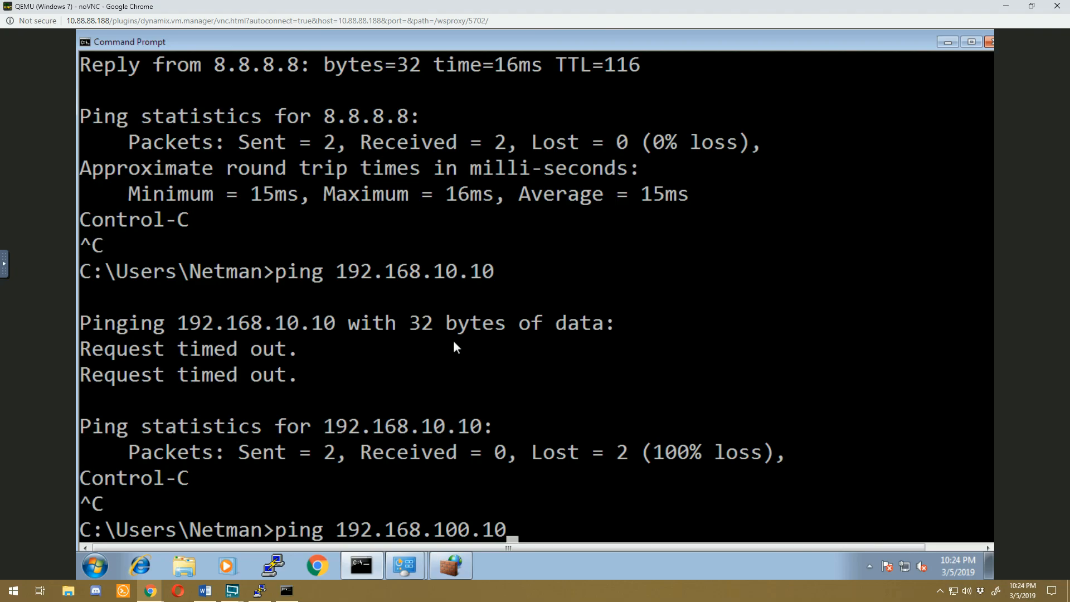
key("Return")
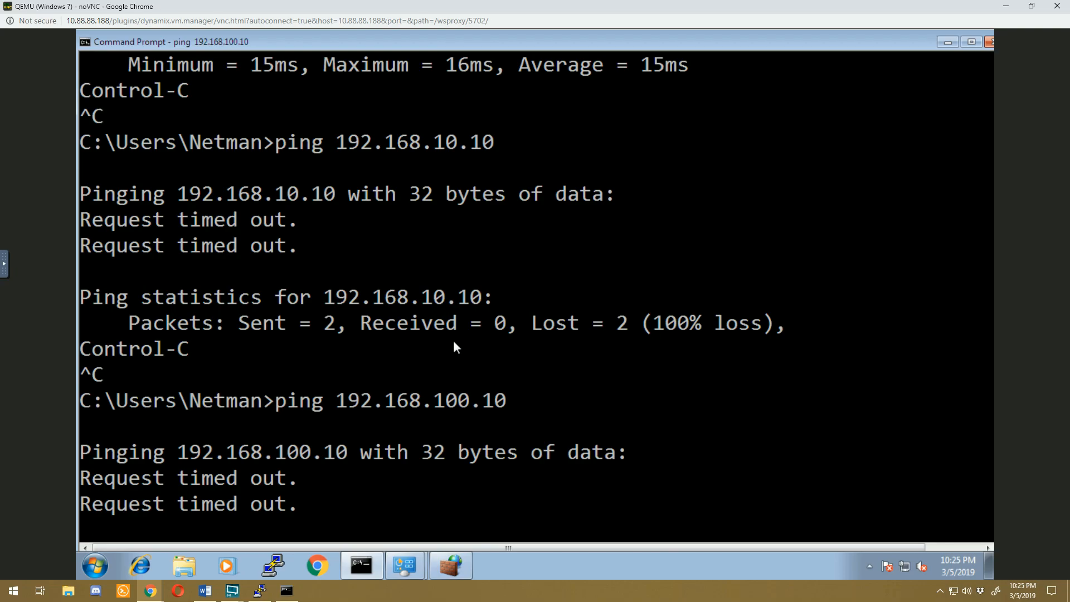
key("ctrl+c")
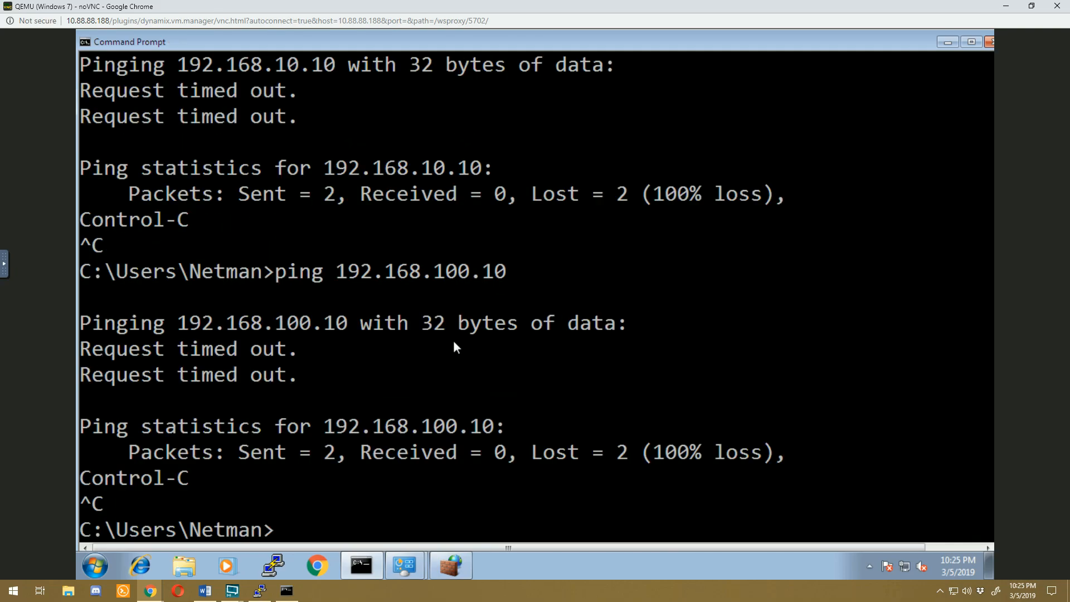
Step: Test internet access from the Windows 7 virtual machine by pinging 8.8.8.8
type("ping 8.8.8.8")
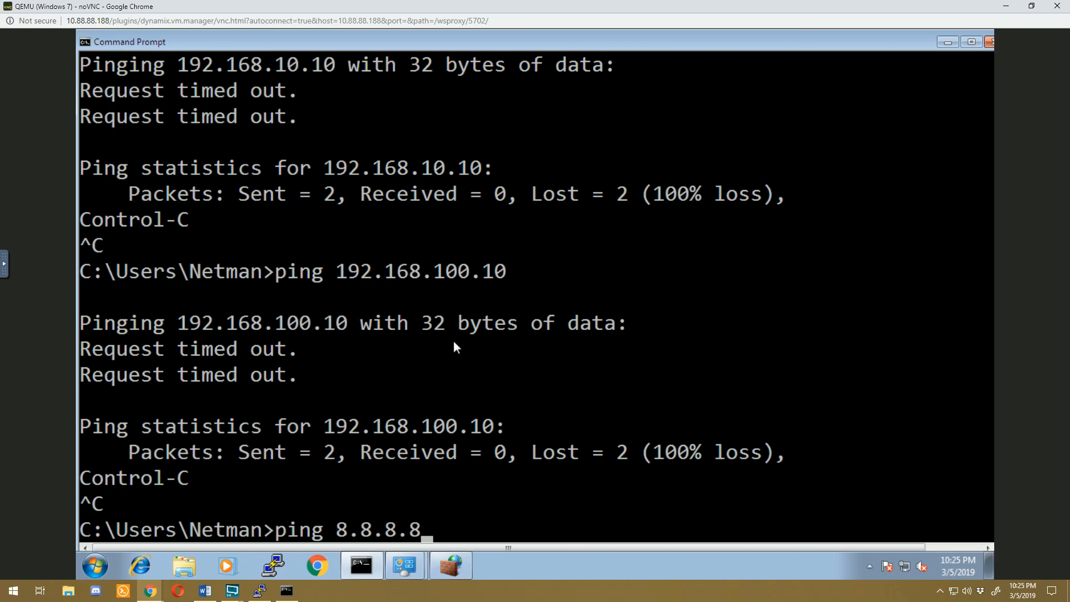
key("Return")
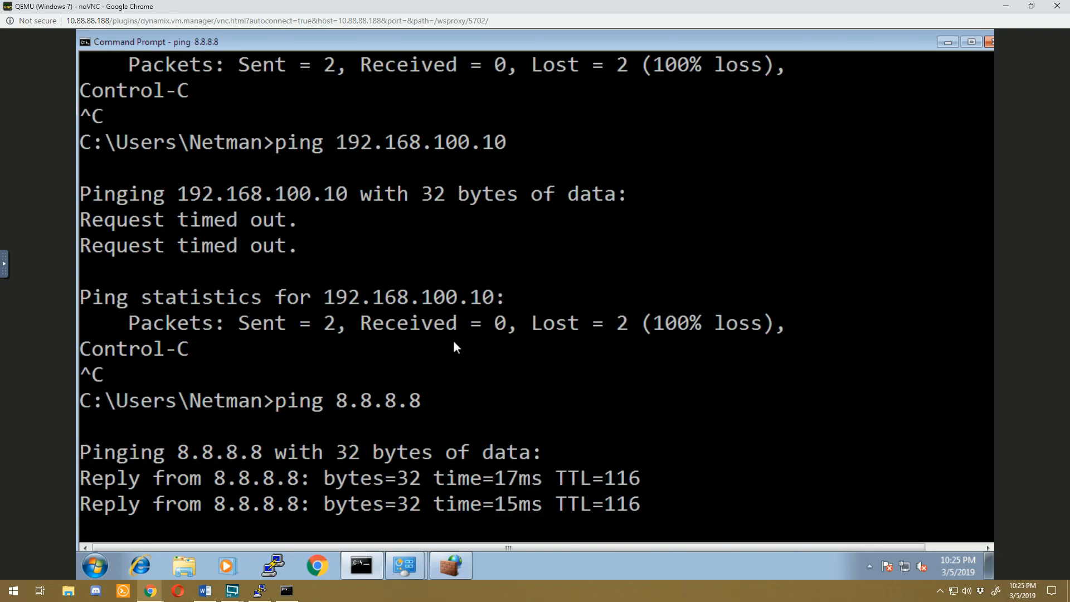
Step: Switch to the December-Minecraft virtual machine and ping 8.8.8.8 to test its internet access
key("alt+Tab")
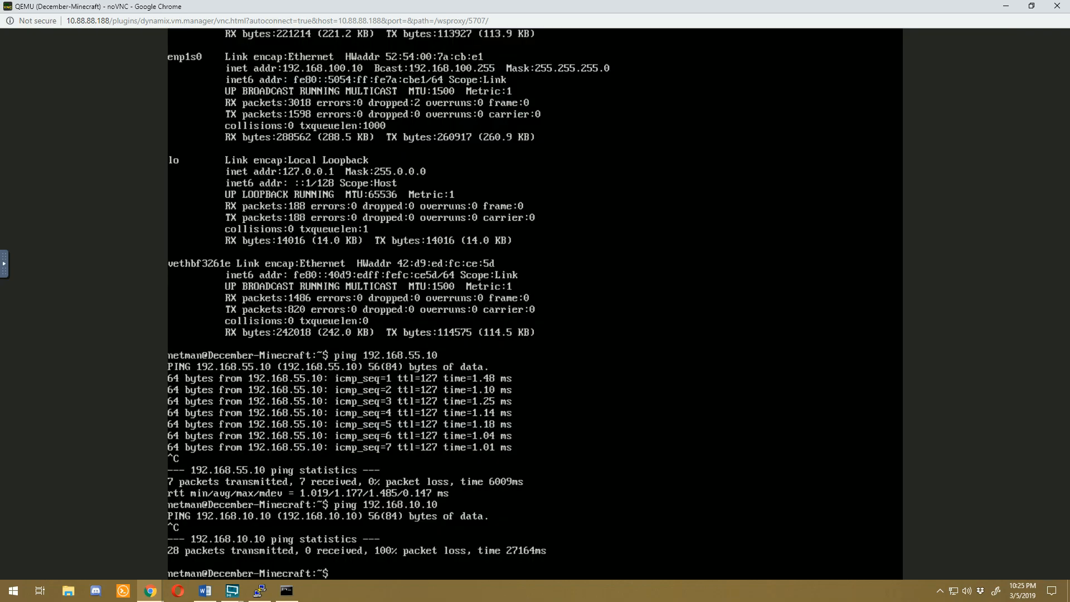
type("ping 8.8.8.8")
key("Return")
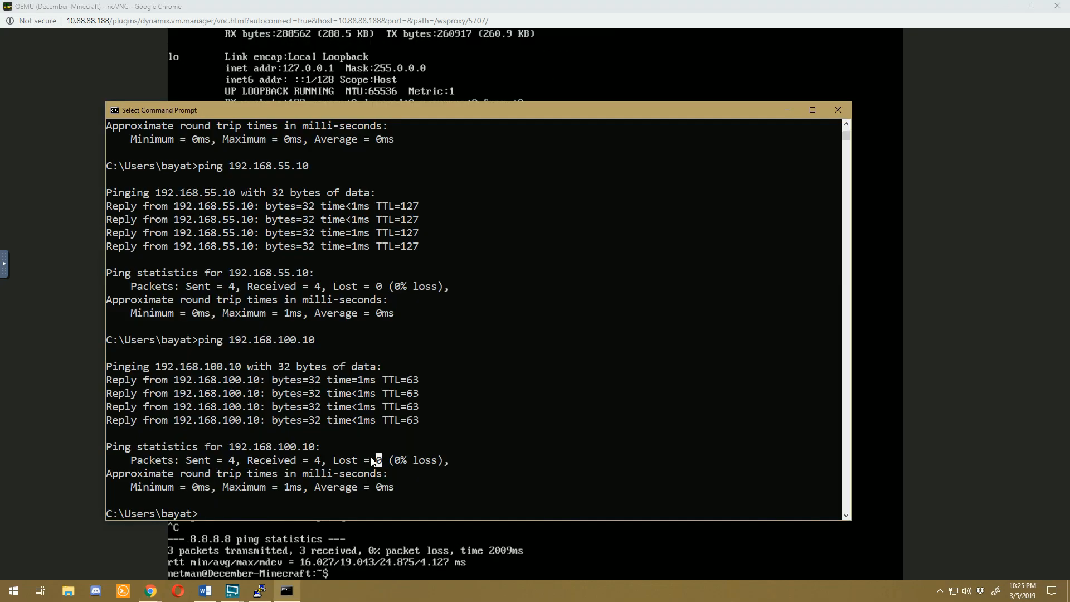
Step: Test internet access from the home PC by pinging 8.8.8.8 in its Command Prompt
type("ping 8.8.8.8")
key("Return")
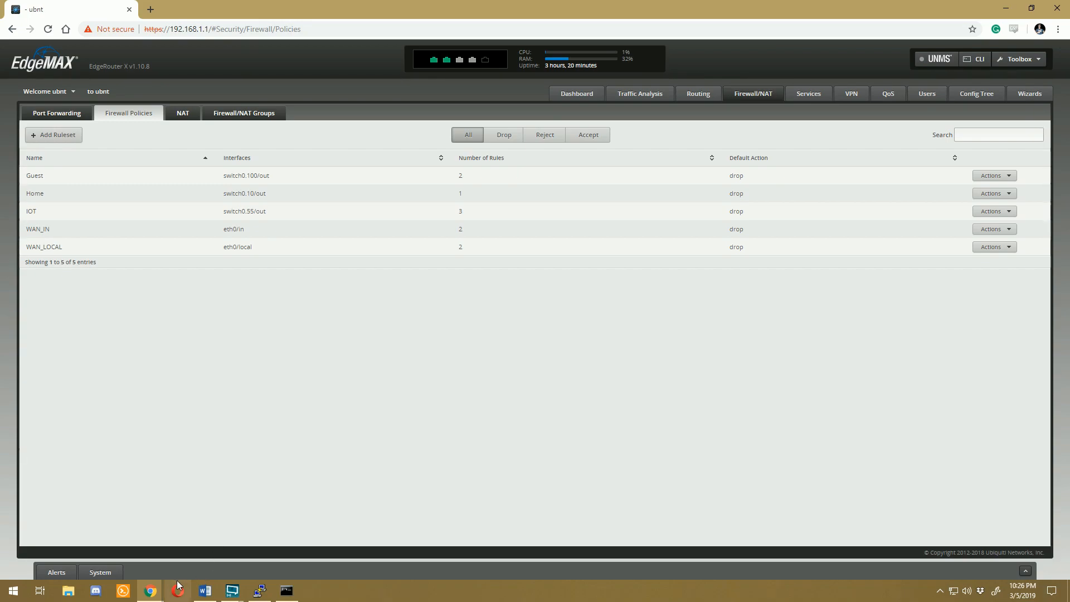
Step: In the Windows 7 virtual machine's Chrome browser, open the router GUI at 192.168.55.1, proceeding past the certificate warning
mouse_move(269, 594)
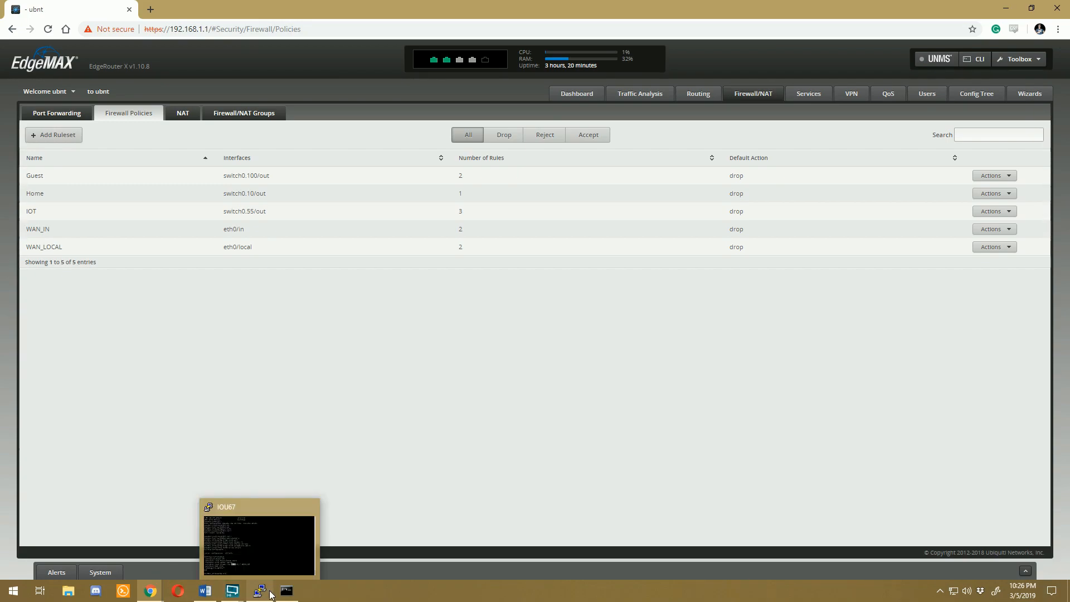
left_click(151, 591)
left_click(289, 541)
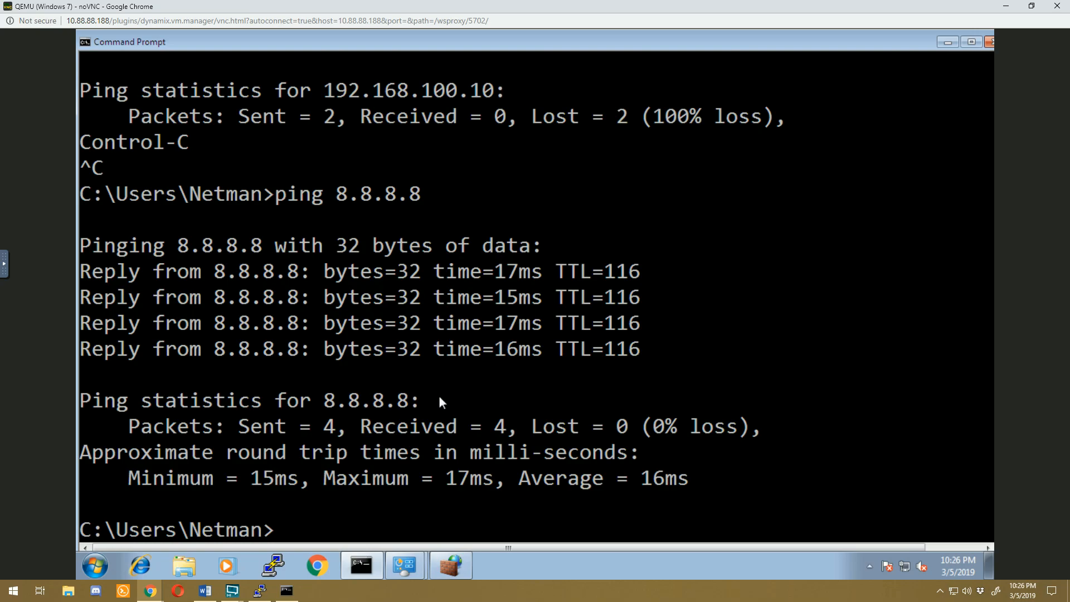
left_click(320, 566)
type("192.")
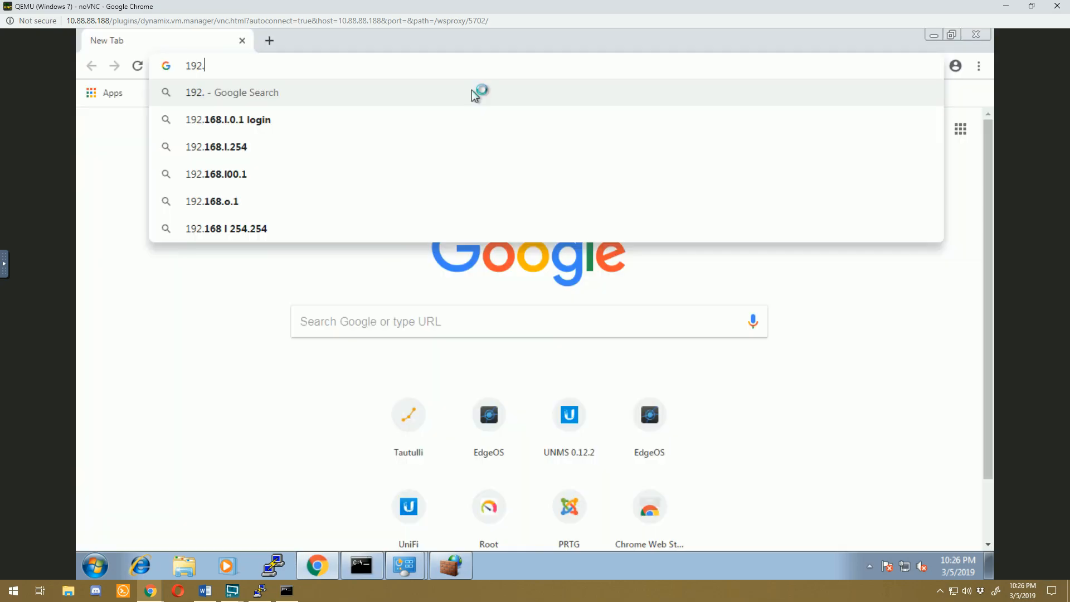
type("168.")
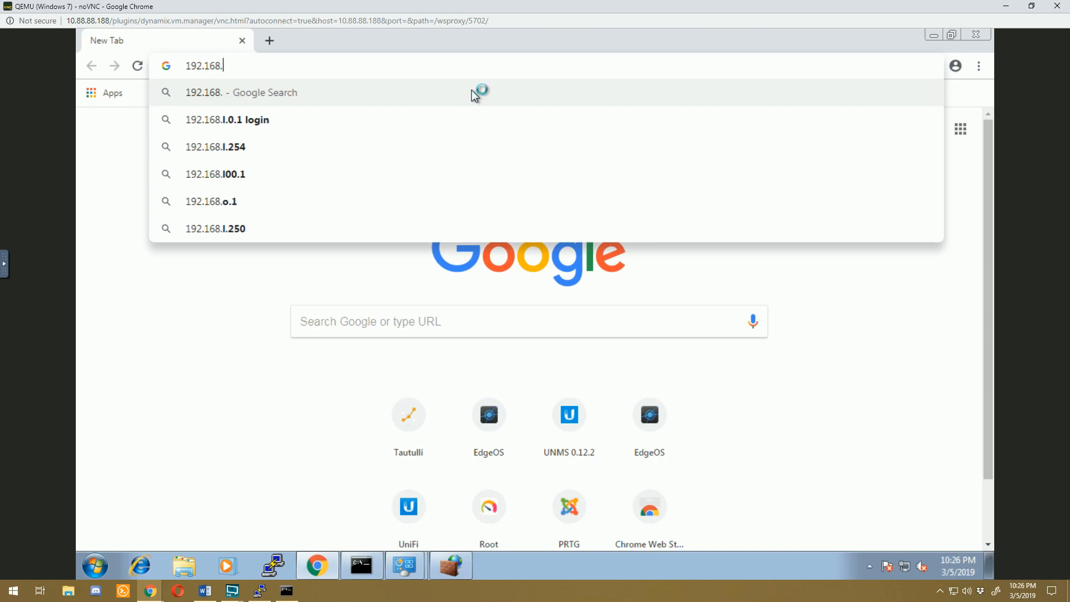
type("55.1")
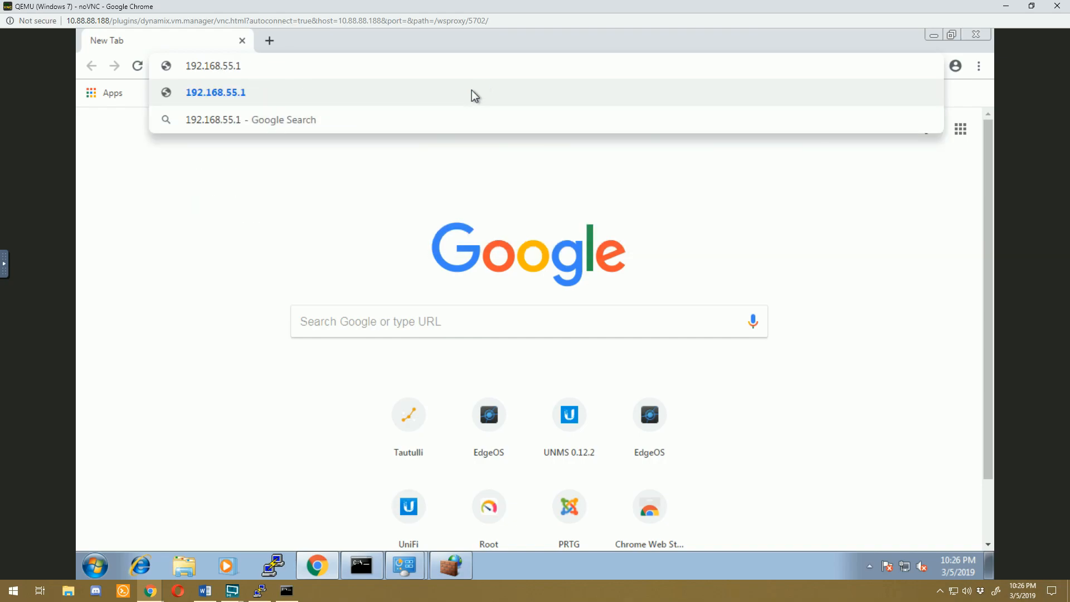
key("Return")
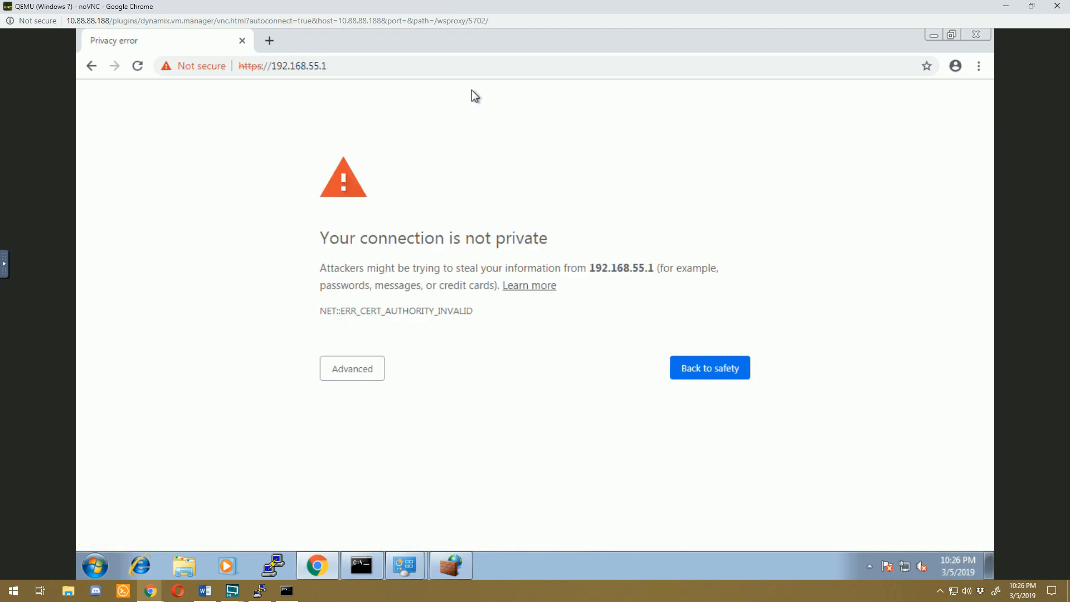
left_click(353, 369)
left_click(394, 477)
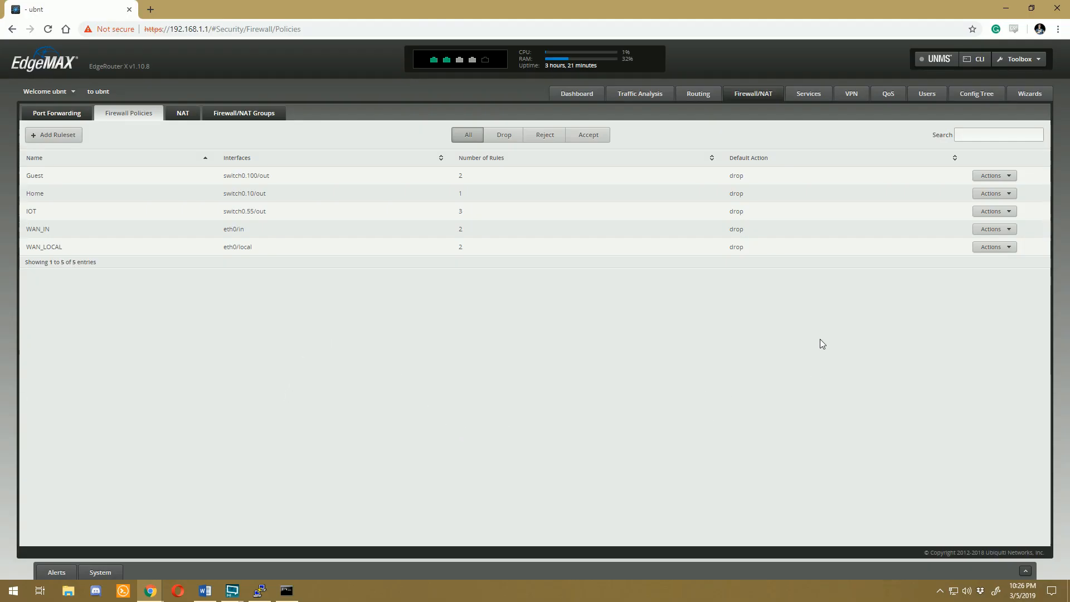
Step: Open the EdgeRouter's CLI from the home PC, log in with the account username and password, and enter configuration mode
left_click(975, 59)
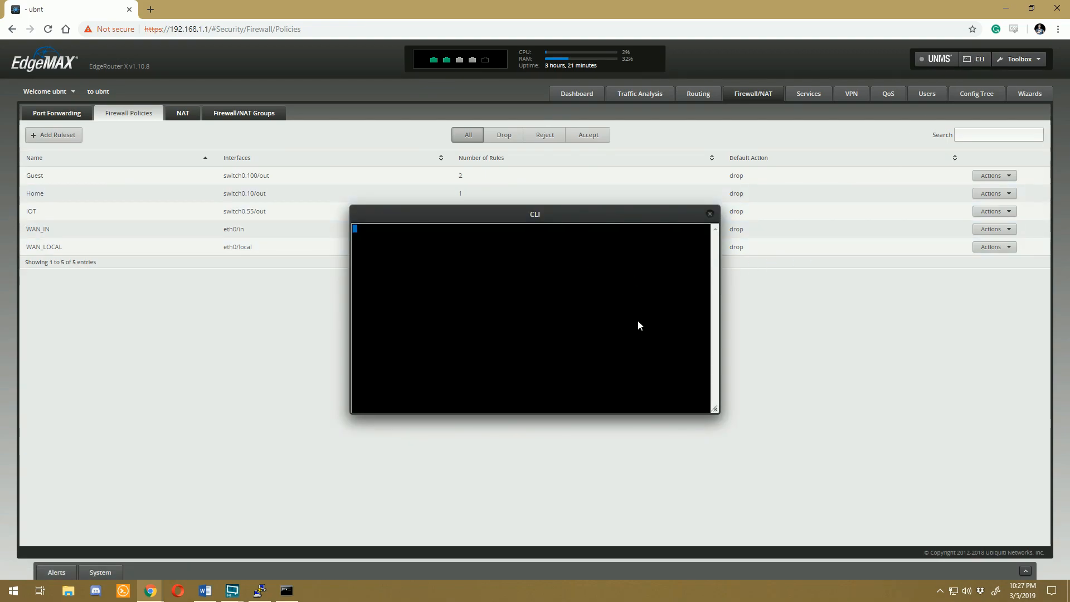
type("ubnt login: ubn")
key("Return")
type("ubnt")
key("Return")
type("configure")
key("Return")
Step: Set the router's GUI service listen-address to 192.168.10.1 and commit the change
type("set service gui listen-address")
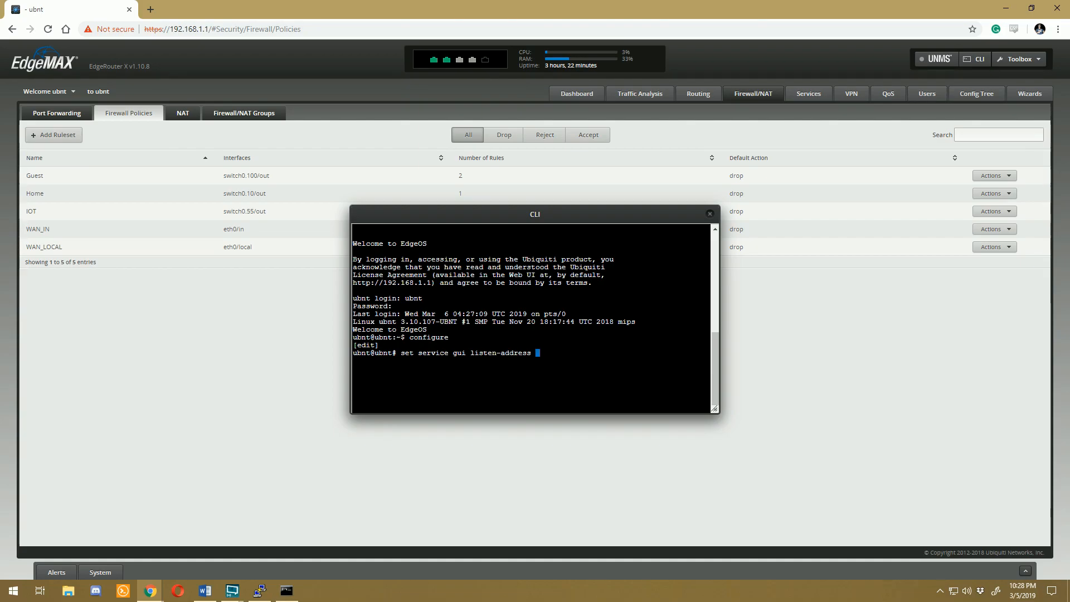
type("192.168.10.1")
key("Return")
type("commit")
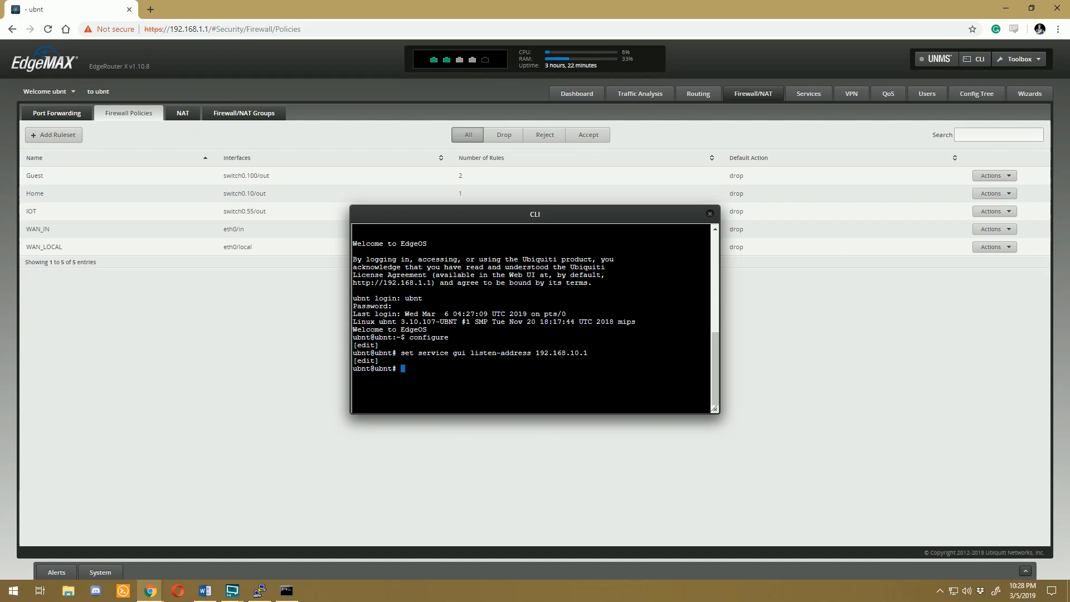
key("Return")
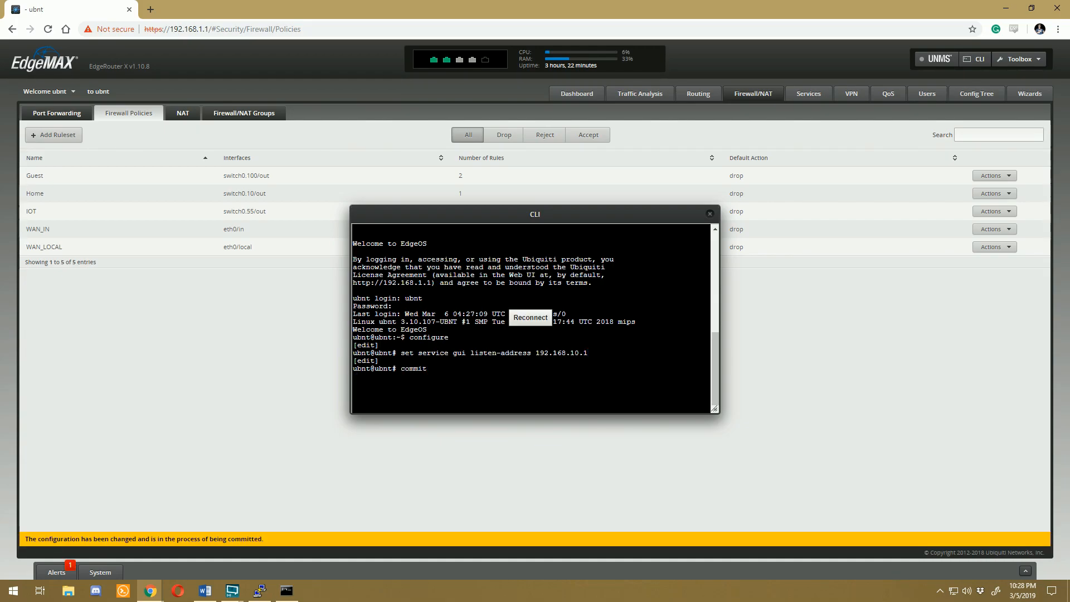
Step: Close the CLI and test GUI access by reloading 192.168.1.1 on the home PC and 192.168.55.1 in the Windows 7 virtual machine
left_click(709, 214)
left_click(48, 29)
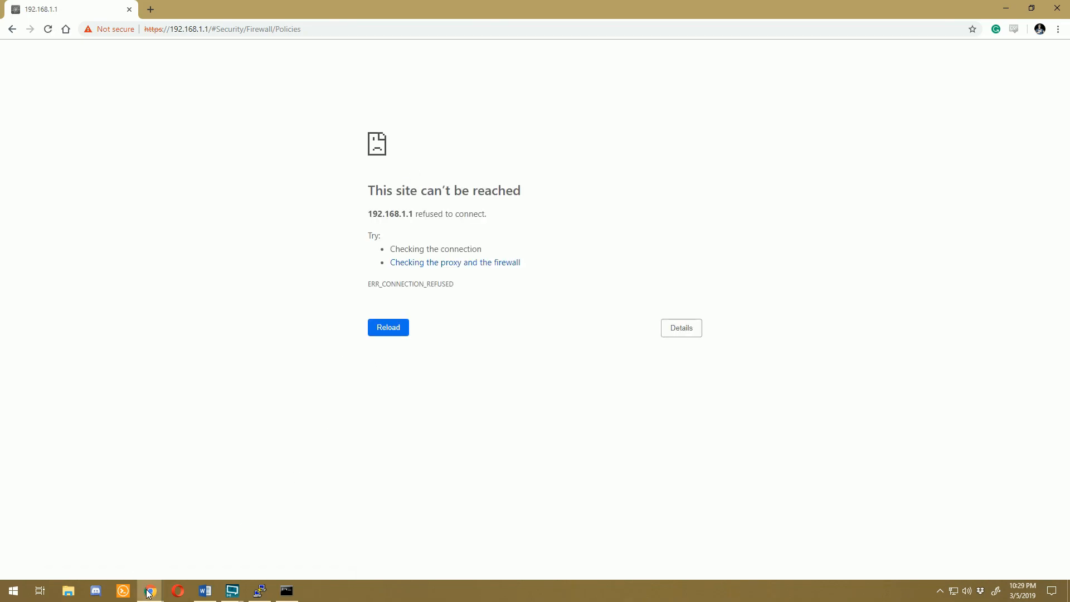
left_click(148, 592)
left_click(167, 542)
left_click(137, 66)
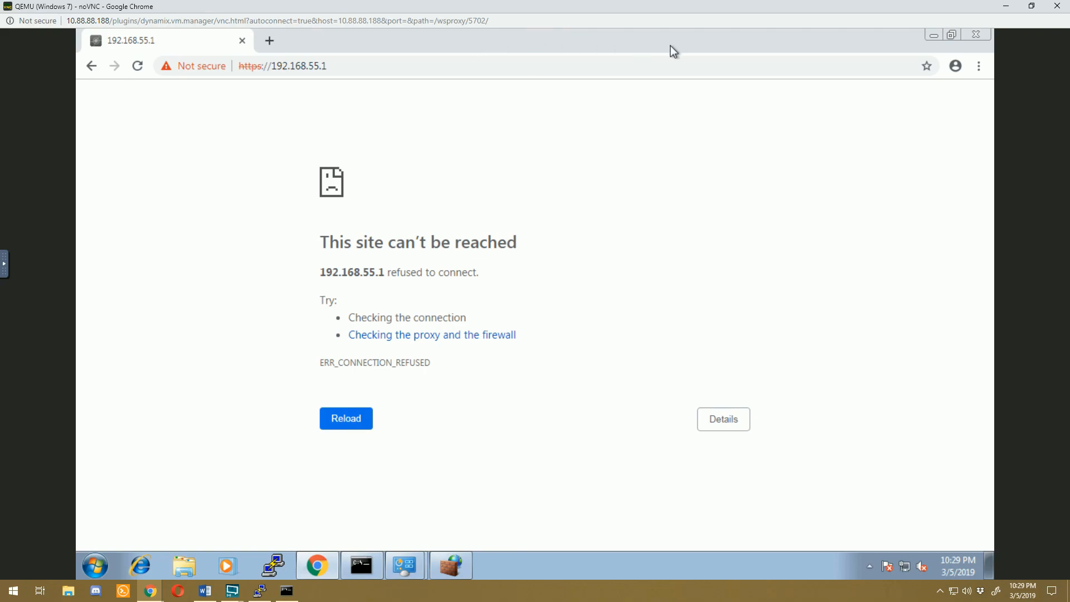
Step: Return to the home PC's browser and retry the router's firewall policies page at 192.168.1.1
key("alt+Tab")
left_click(253, 32)
key("Return")
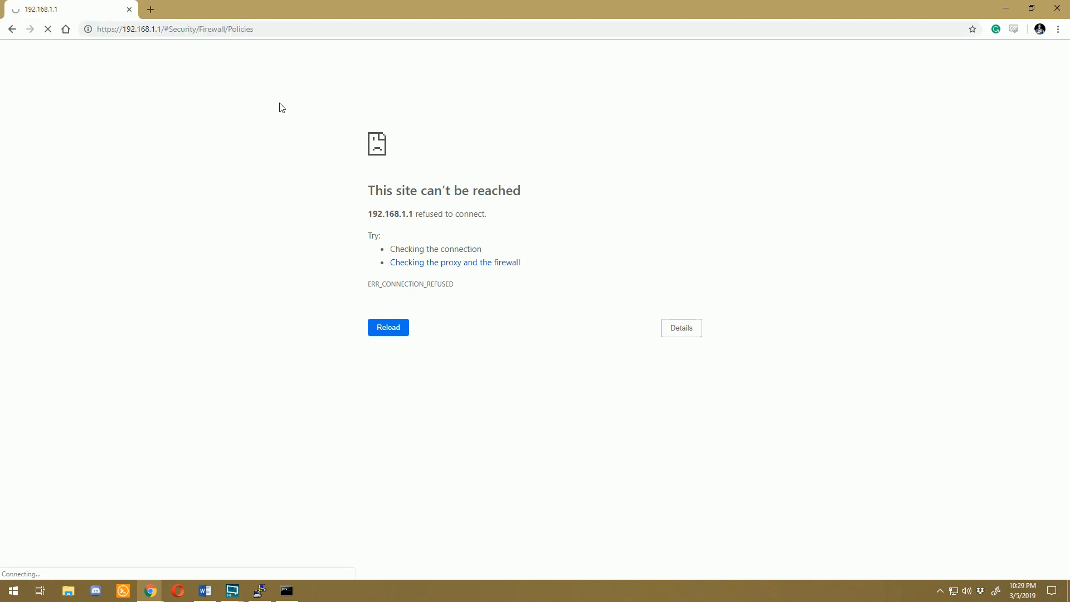
Step: Open the router GUI's login page at 192.168.10.1 on the home PC, proceeding past the certificate warning
left_click(269, 29)
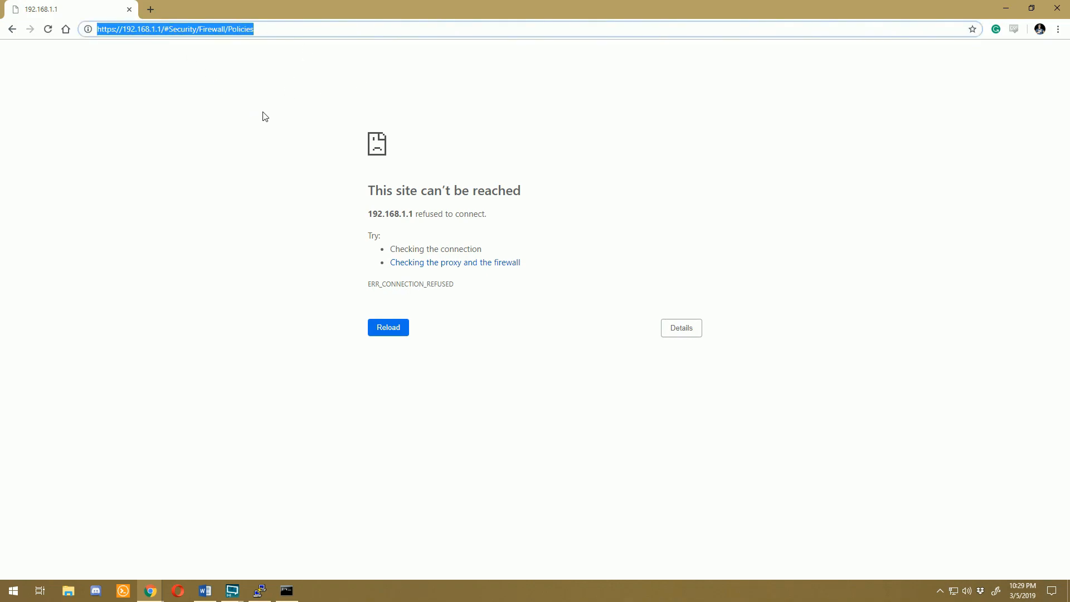
type("192.168.10.1")
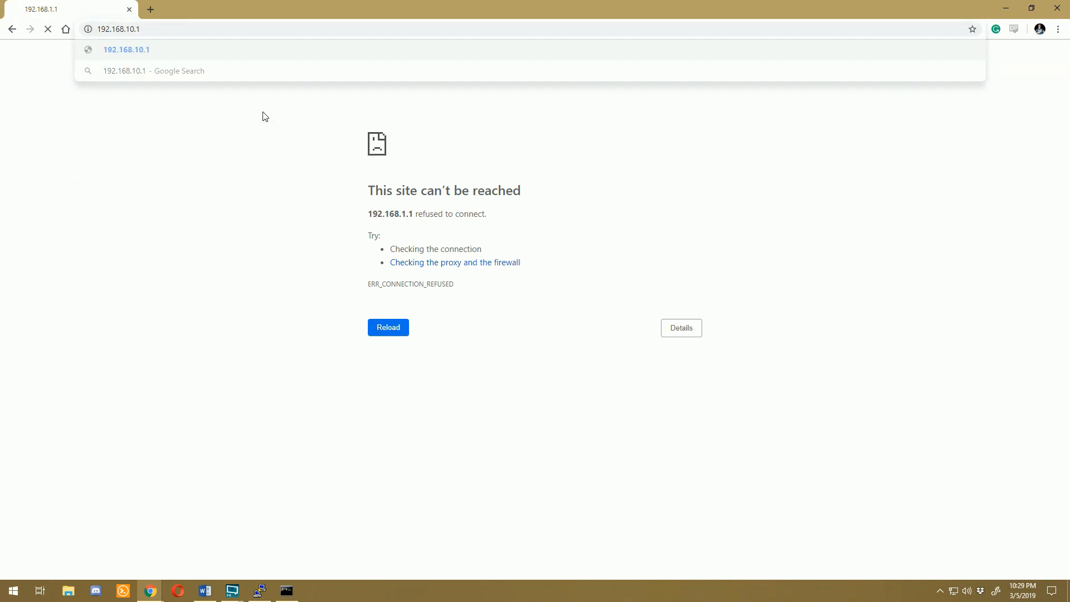
key("Return")
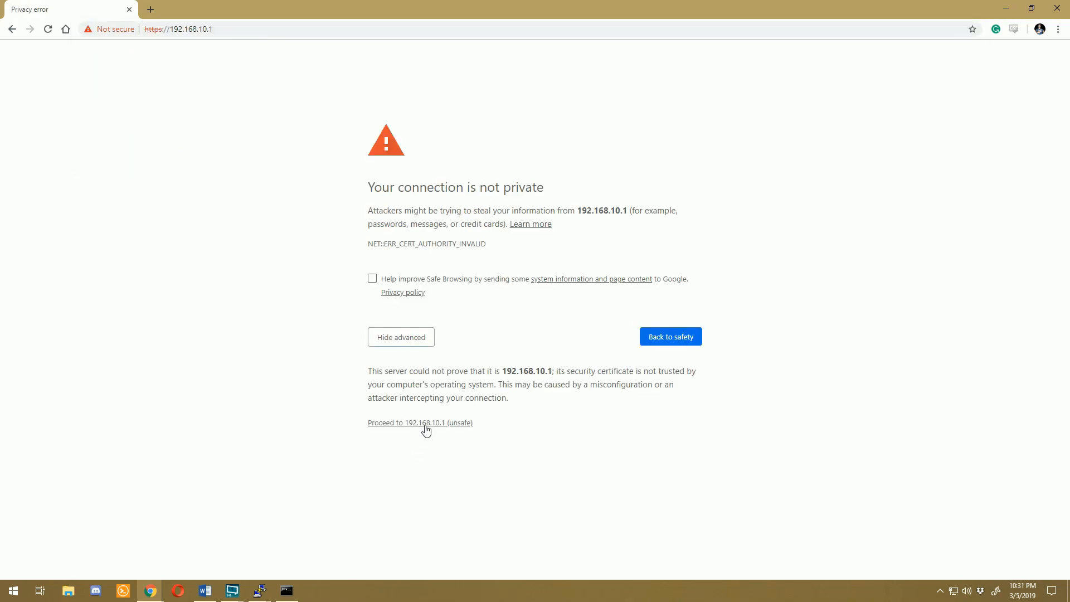
left_click(424, 426)
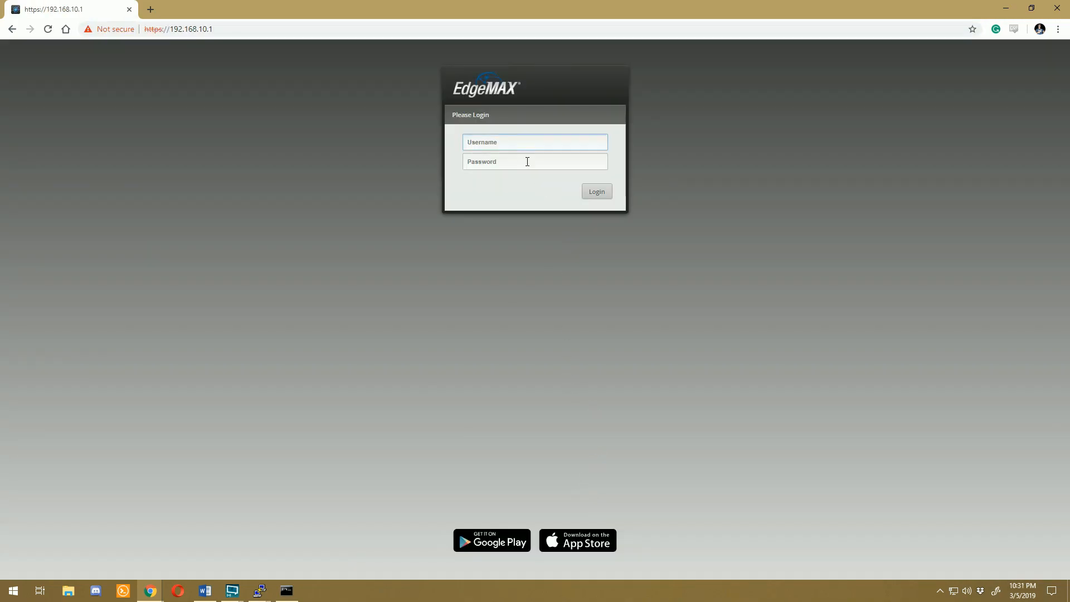